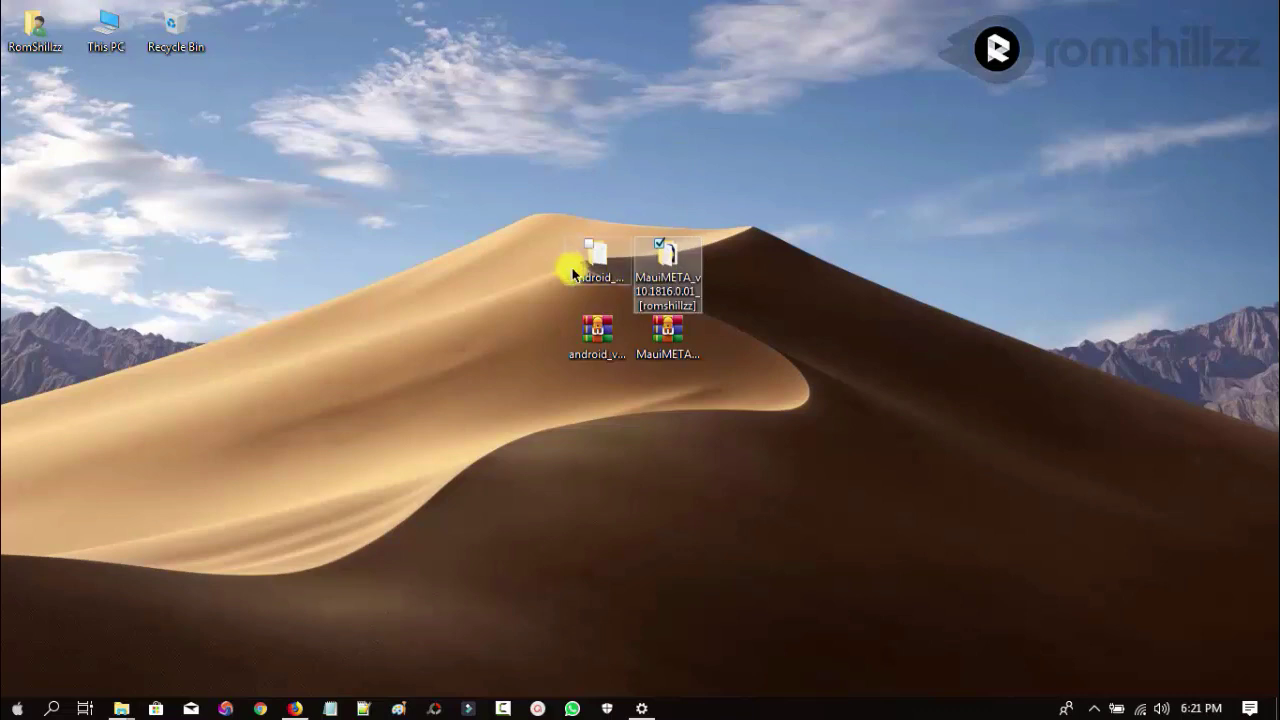
Open the Android_VCOM_Driver folder on the desktop, then close it again.
{"action": "left_click", "coordinate": [585, 268]}
{"action": "double_click", "coordinate": [588, 270]}
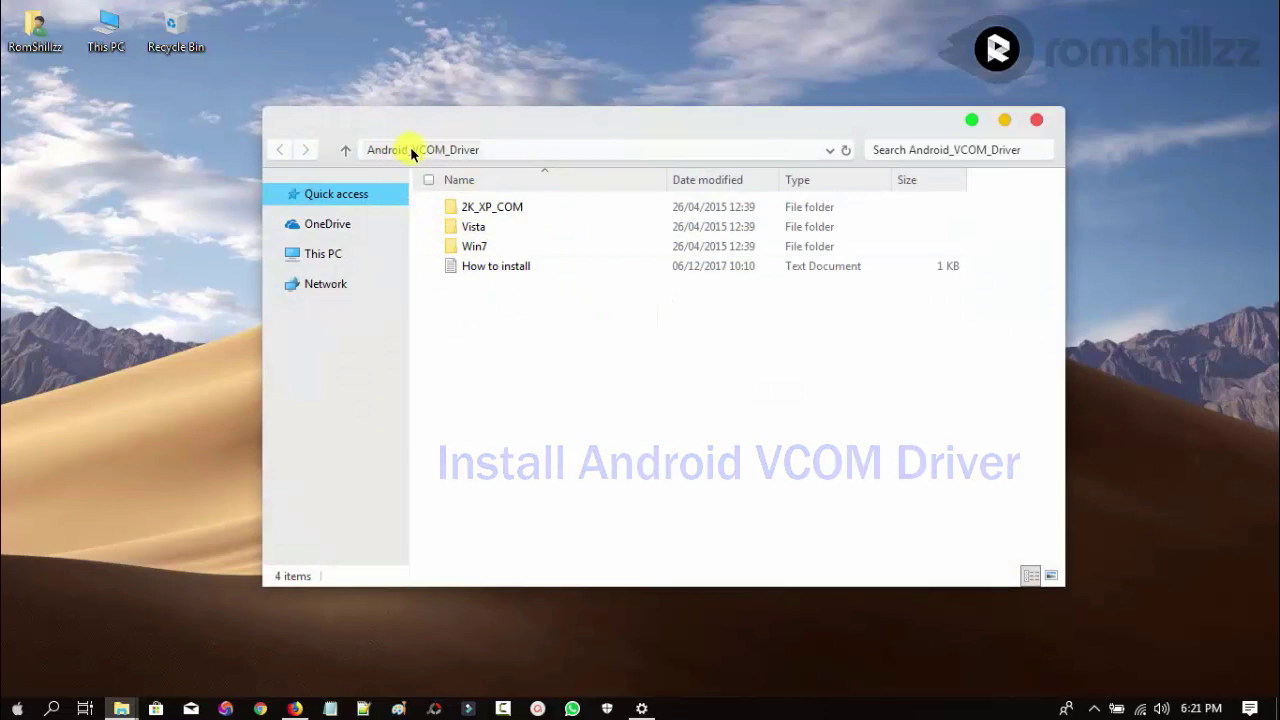
{"action": "left_click", "coordinate": [1035, 121]}
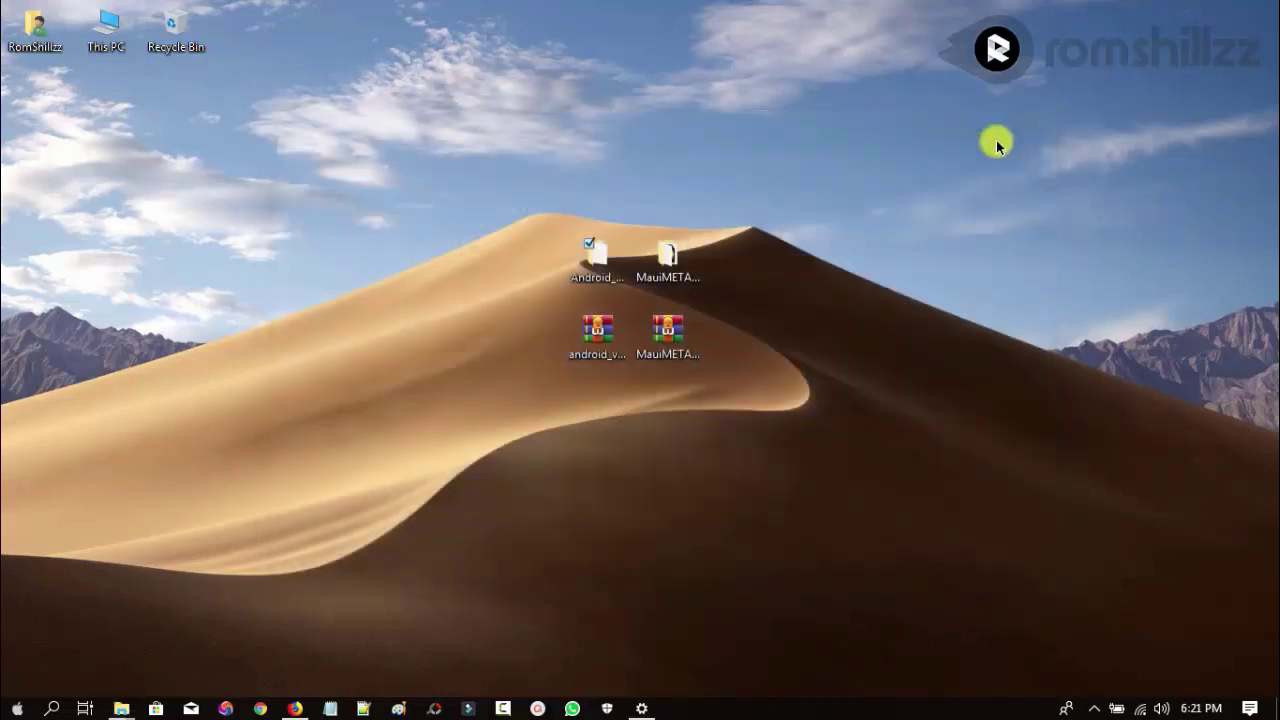
Run MauiMETA_v10.1816.0.01 from the MauiMETA > Tool folder as administrator.
{"action": "left_click", "coordinate": [666, 252]}
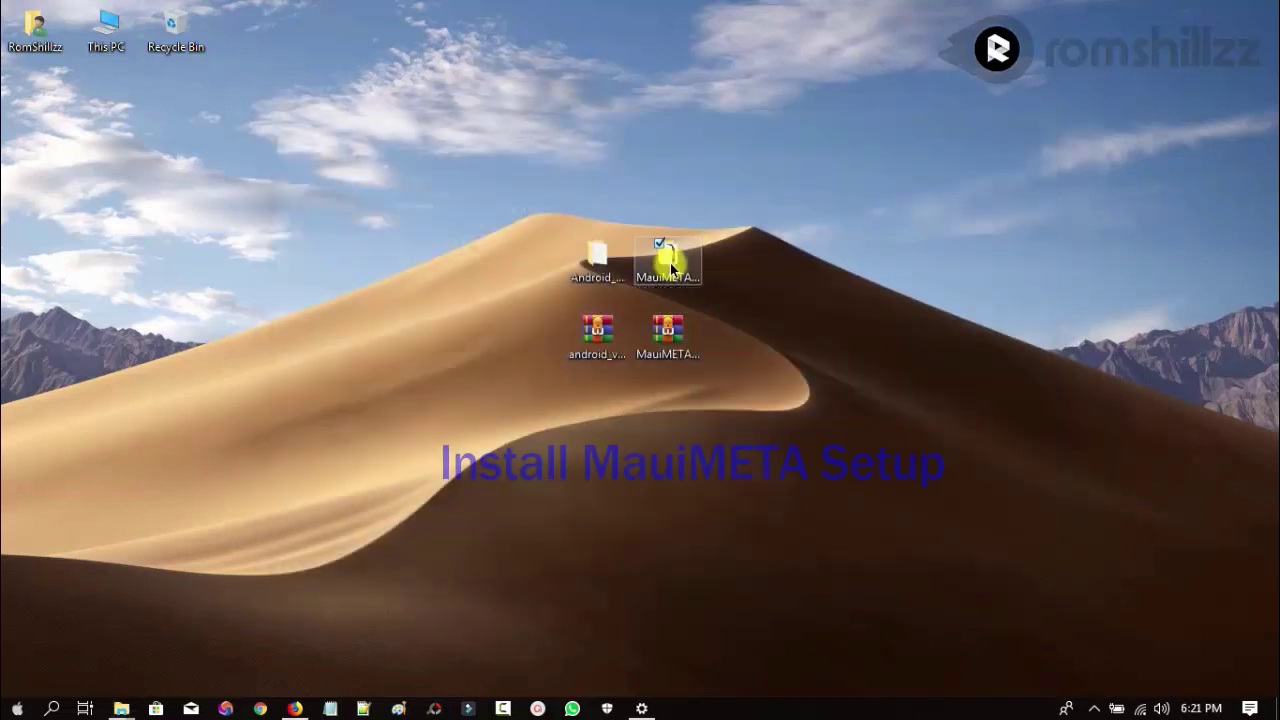
{"action": "double_click", "coordinate": [668, 258]}
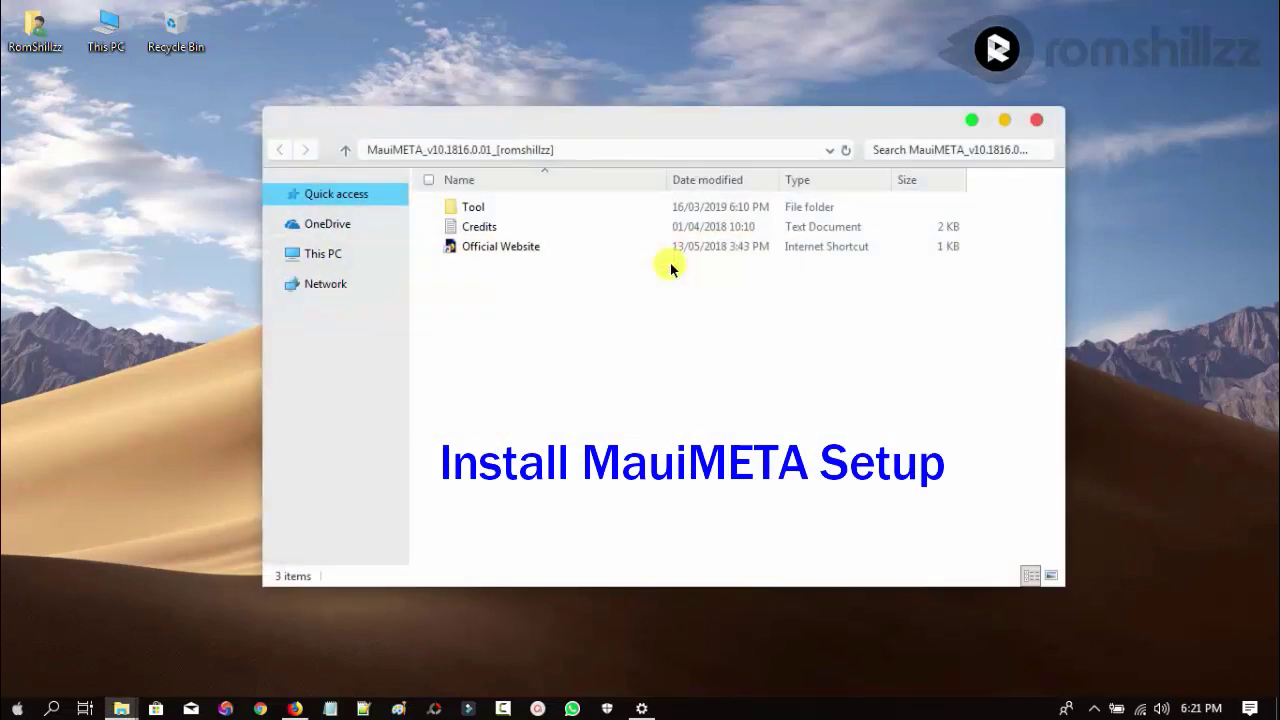
{"action": "double_click", "coordinate": [497, 212]}
{"action": "left_click", "coordinate": [512, 210]}
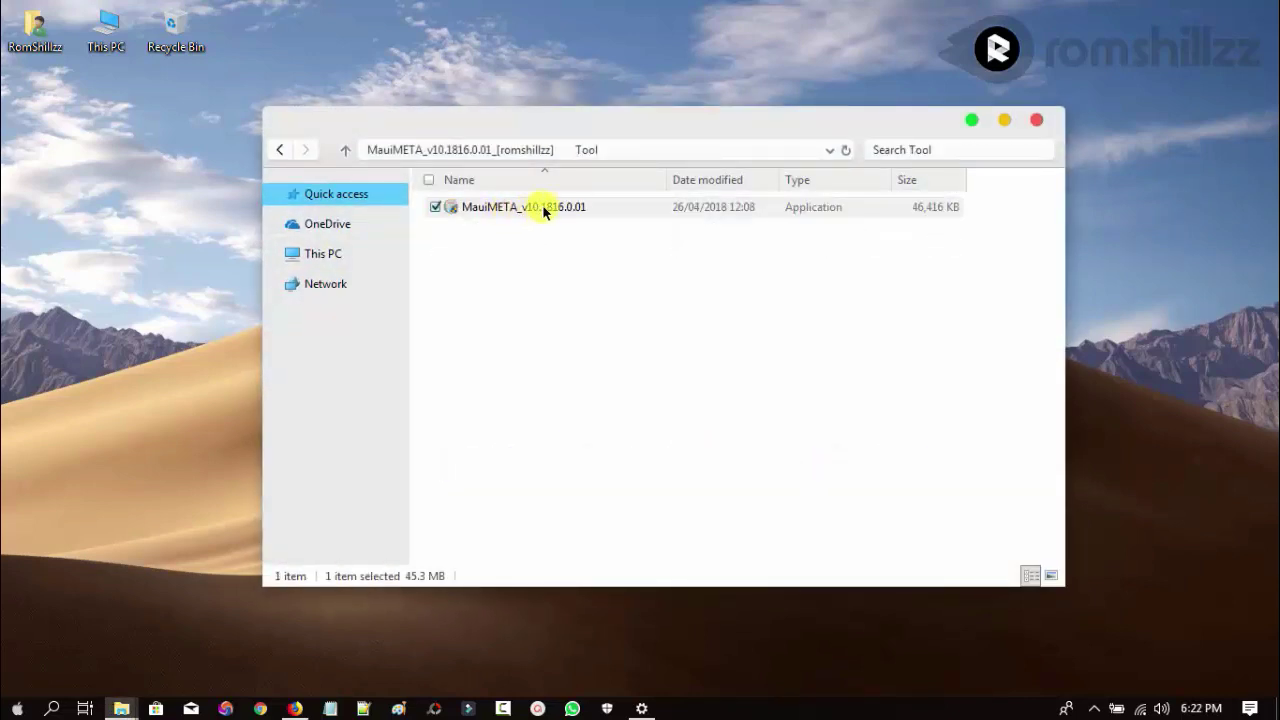
{"action": "right_click", "coordinate": [550, 210]}
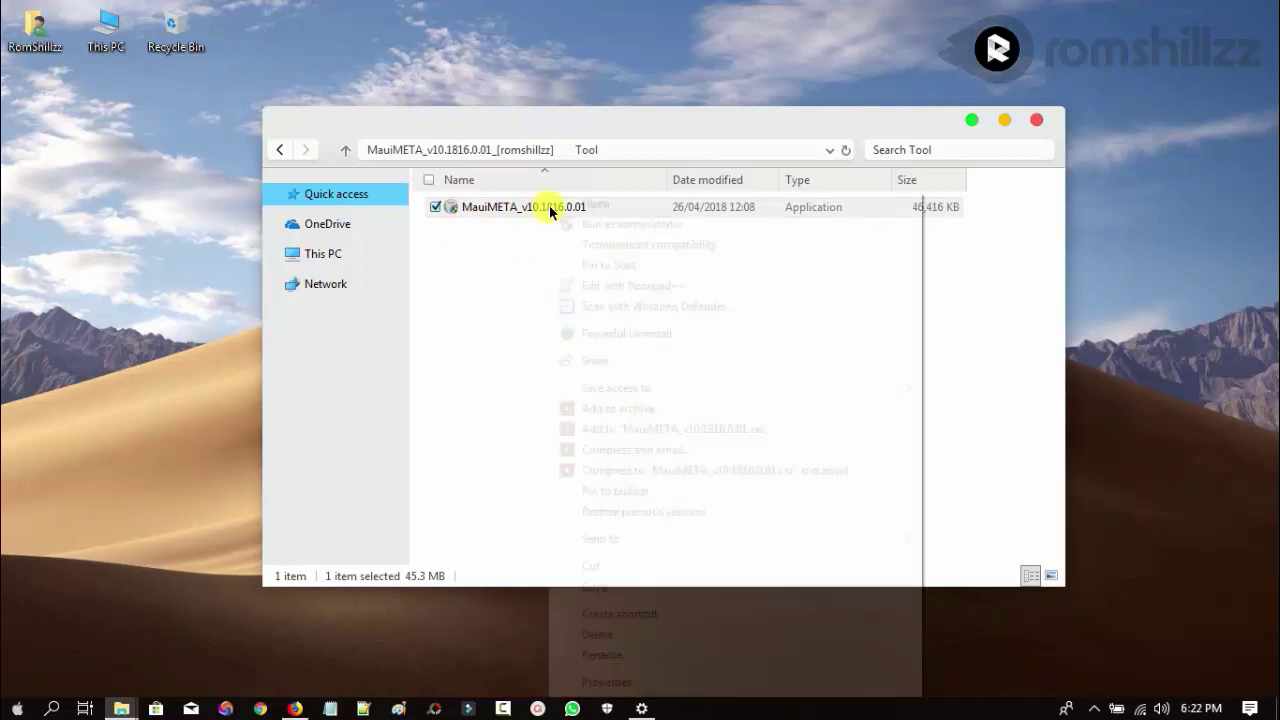
{"action": "left_click", "coordinate": [614, 224]}
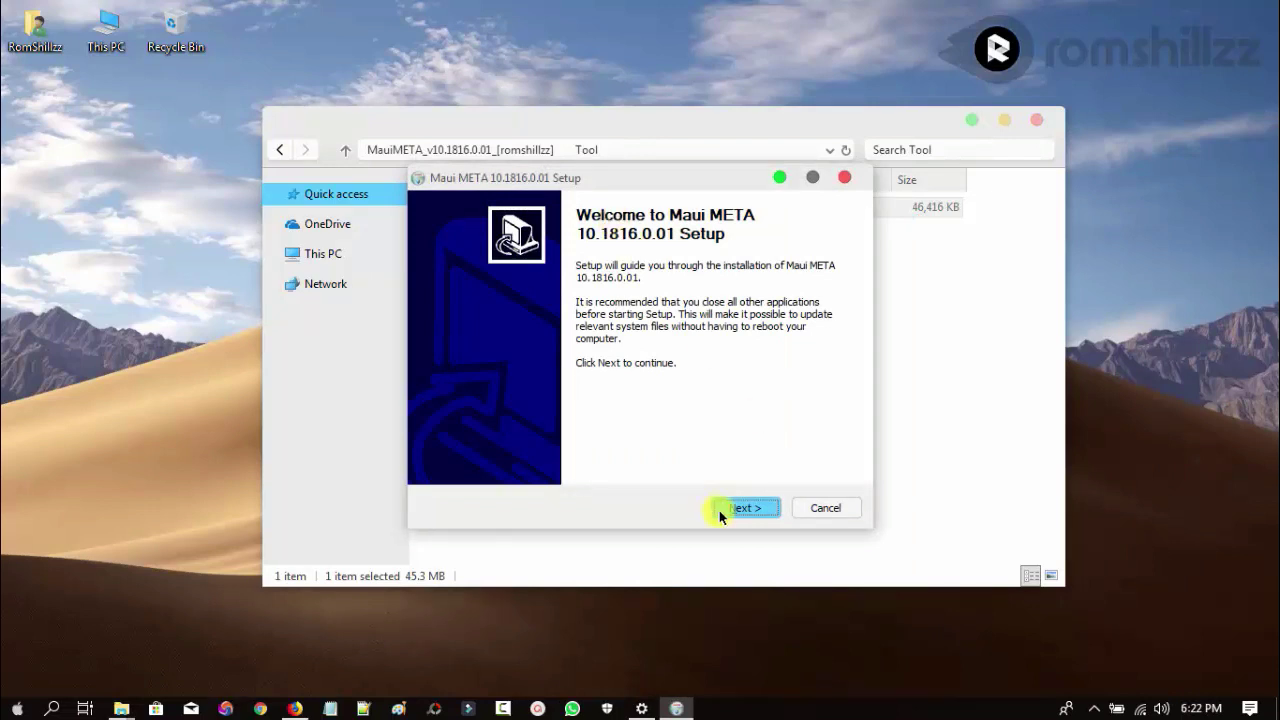
Install Maui META to the default folder with Run Maui META unticked, then close the Tool folder.
{"action": "left_click", "coordinate": [742, 510]}
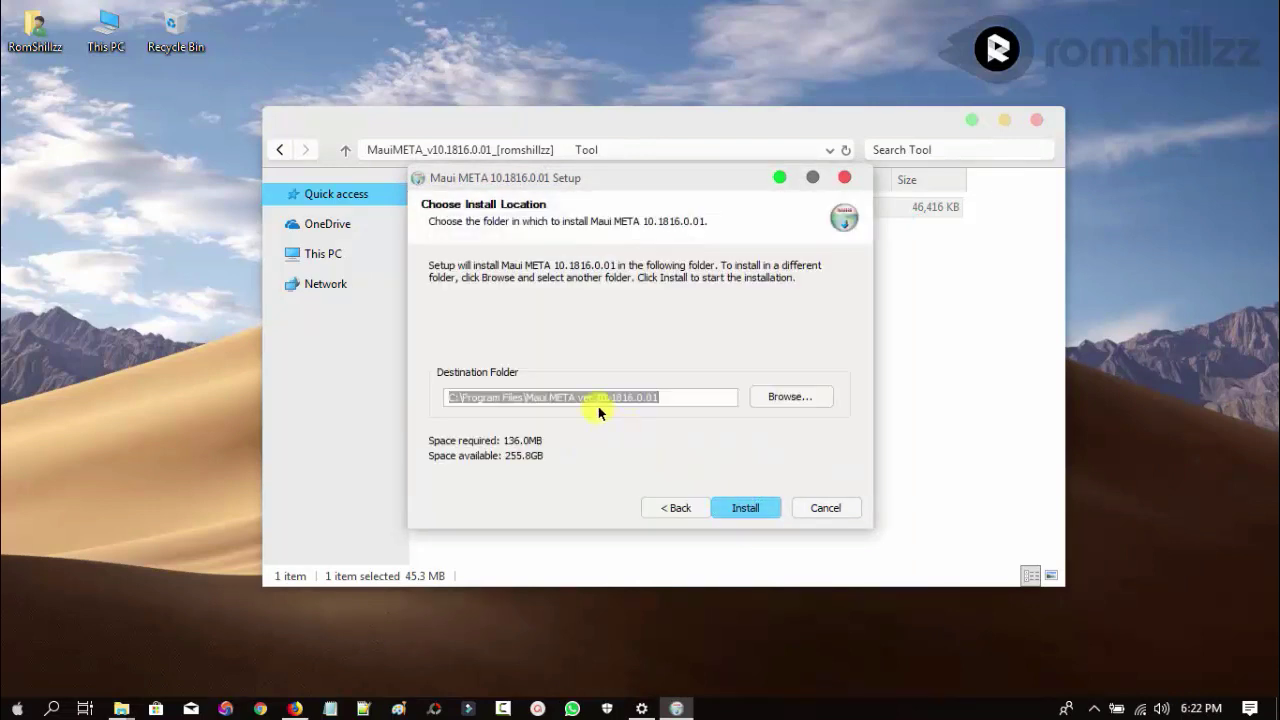
{"action": "left_click", "coordinate": [743, 509]}
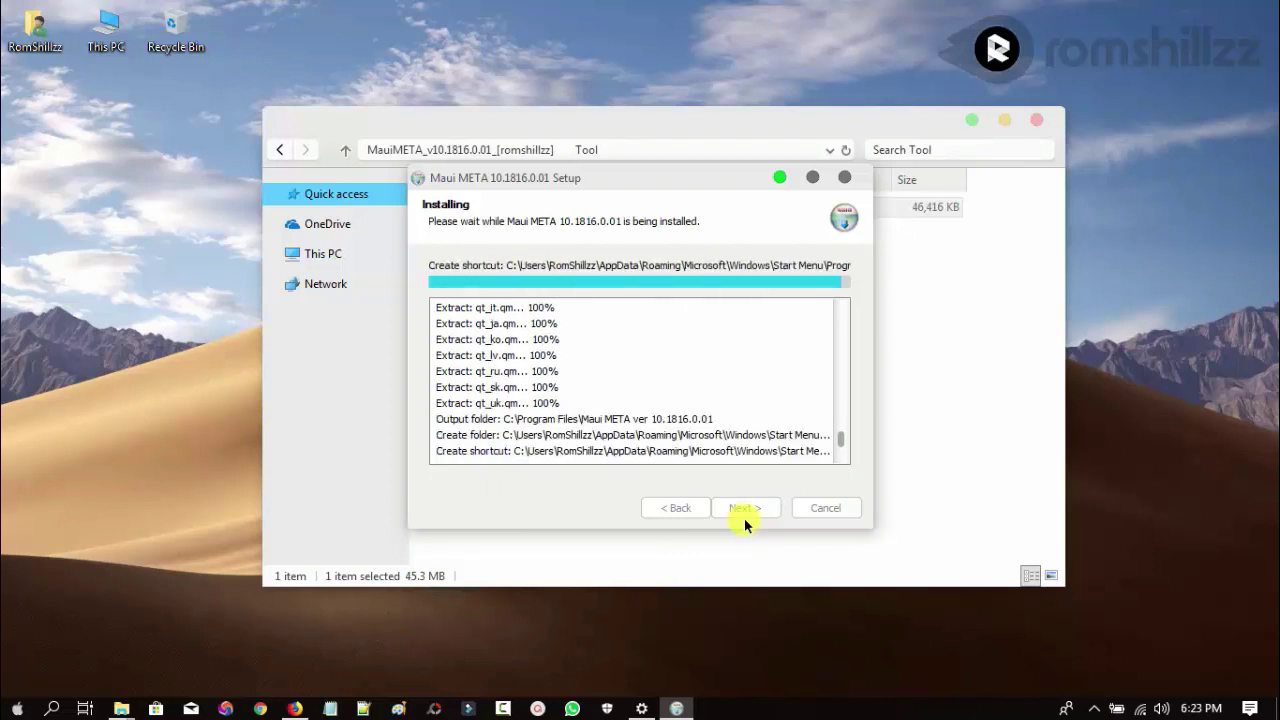
{"action": "left_click", "coordinate": [744, 510]}
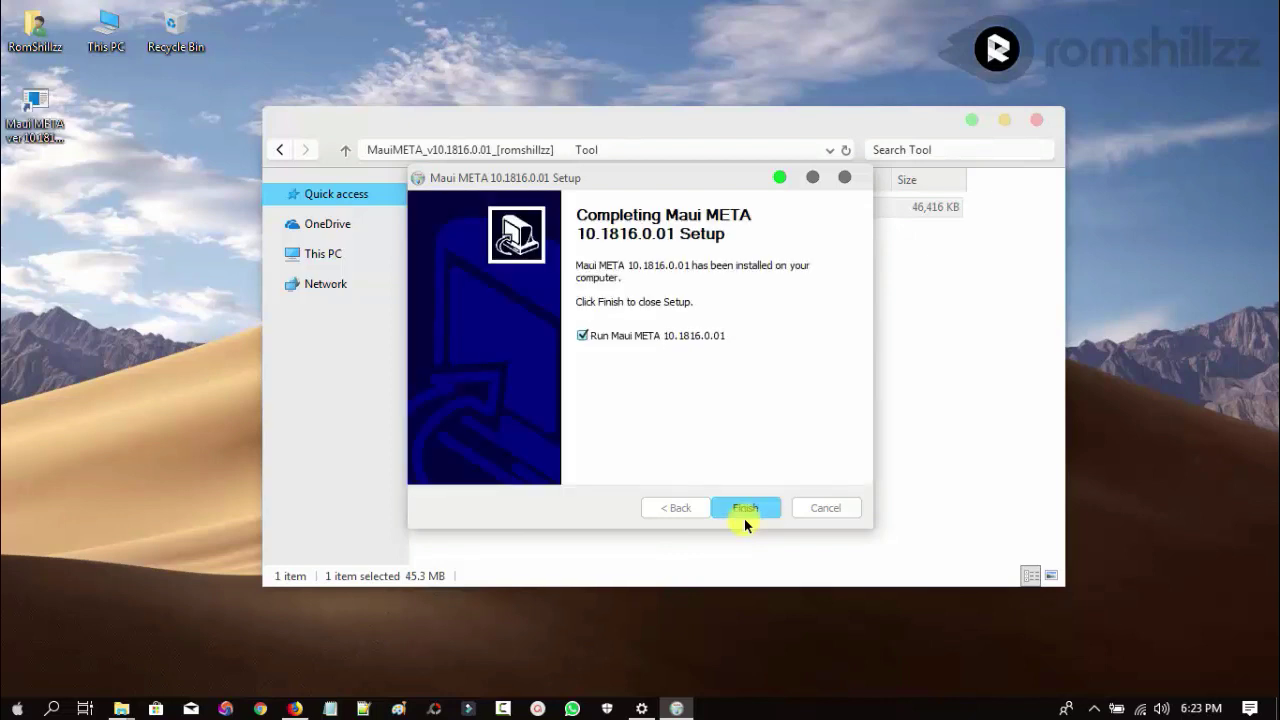
{"action": "left_click", "coordinate": [584, 337]}
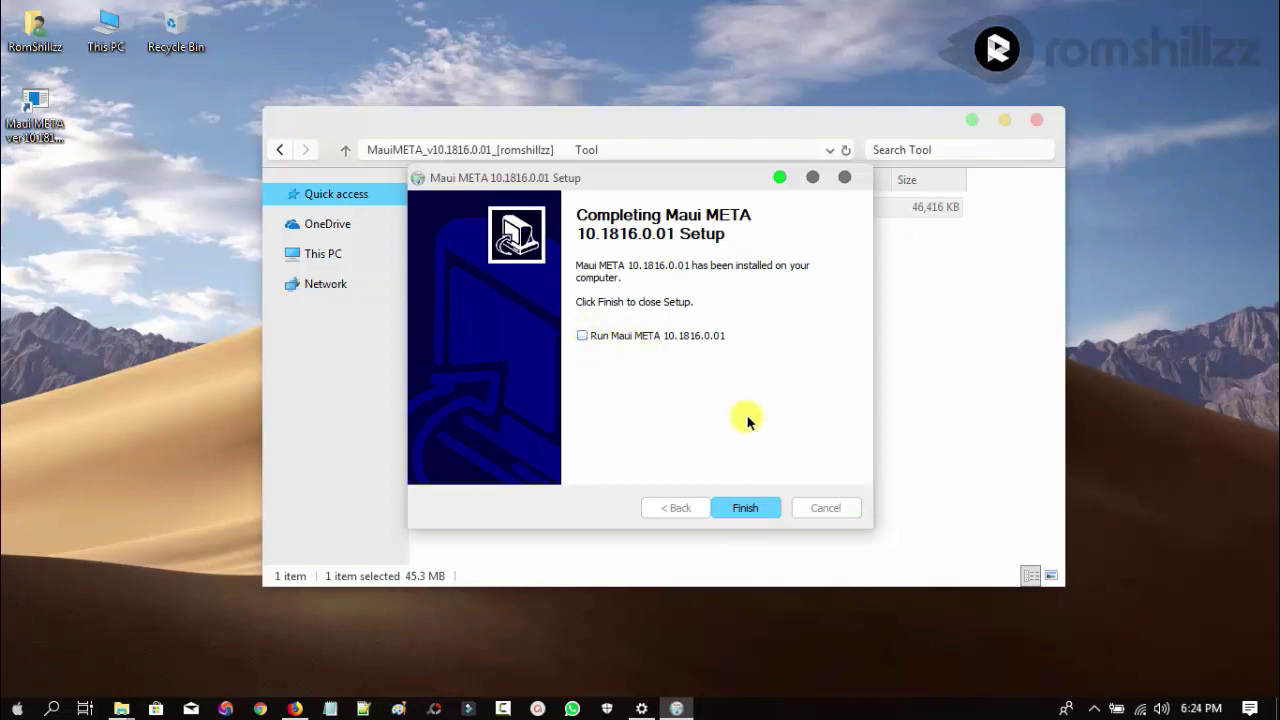
{"action": "left_click", "coordinate": [751, 507]}
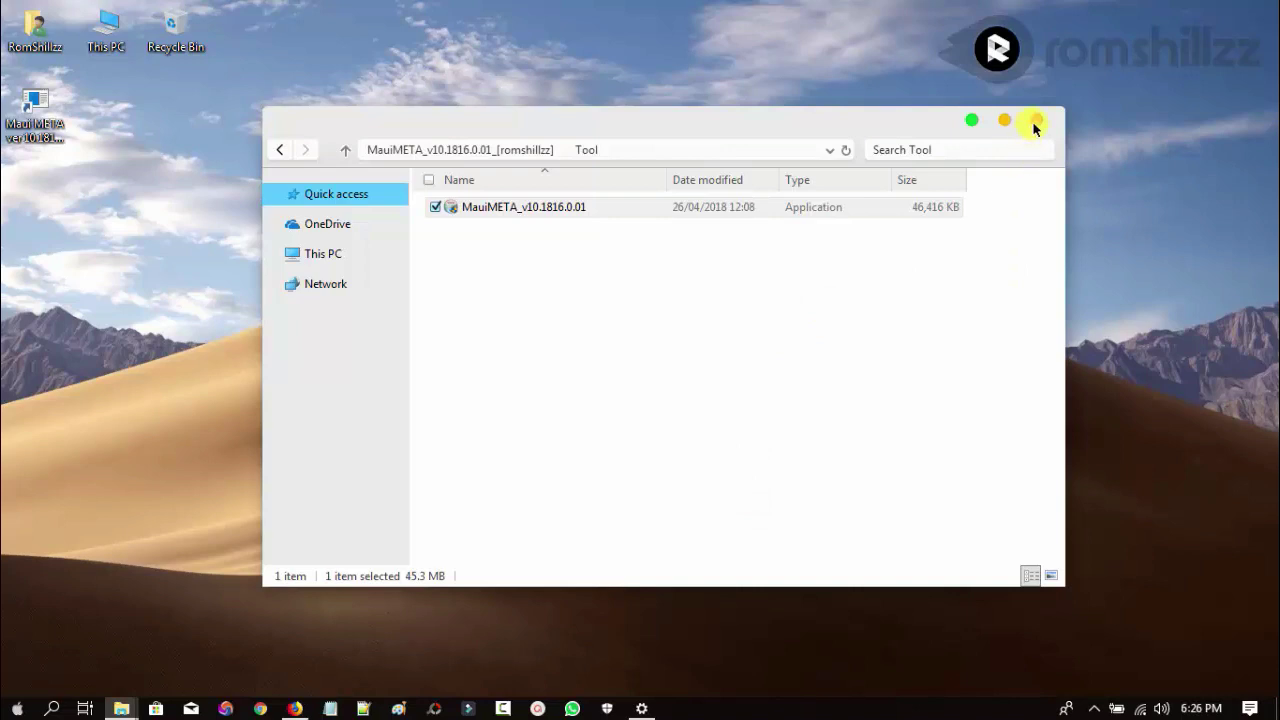
{"action": "left_click", "coordinate": [1035, 121]}
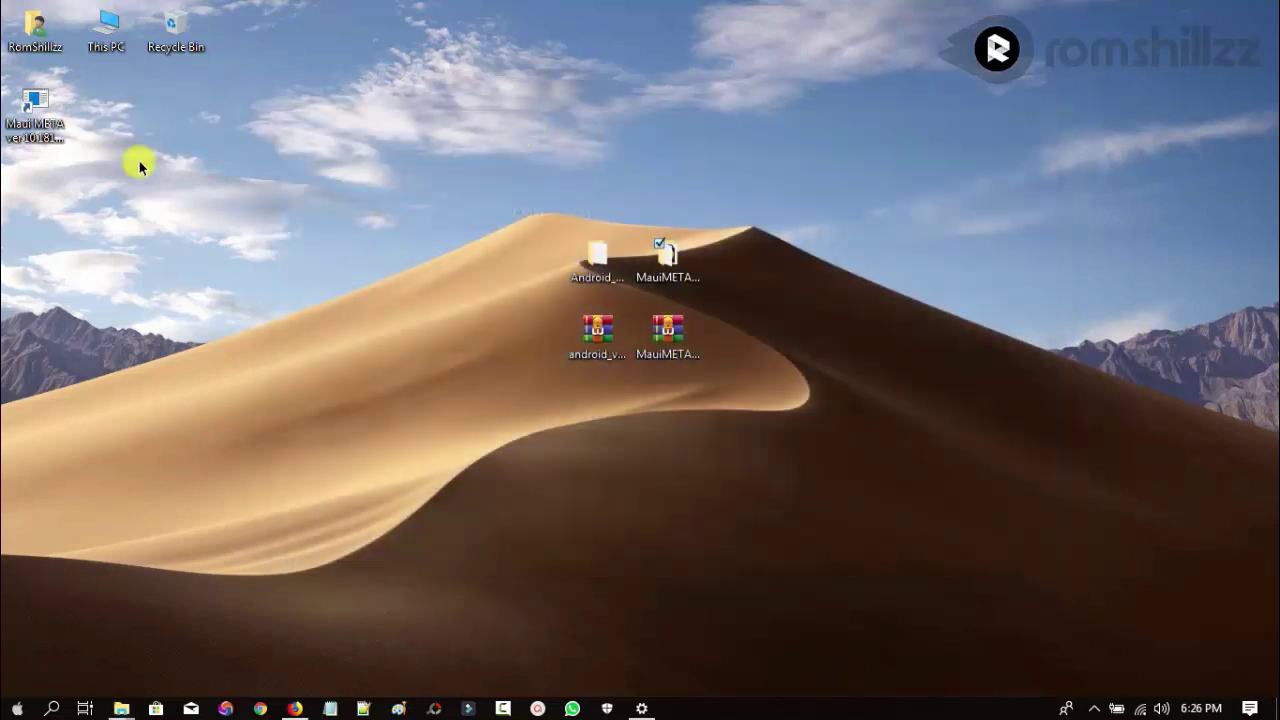
Move the Maui META shortcut mid-desktop, run it as administrator, and position its window.
{"action": "left_click_drag", "start_coordinate": [34, 114], "coordinate": [812, 295]}
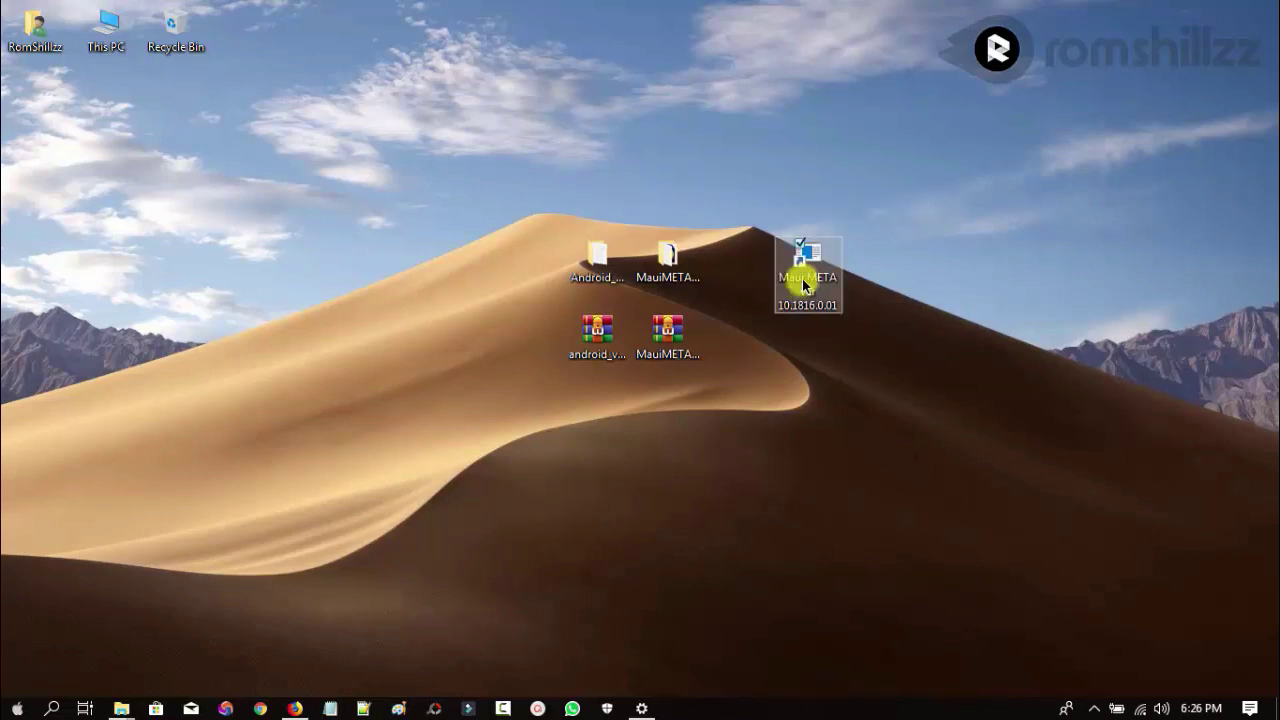
{"action": "right_click", "coordinate": [803, 285]}
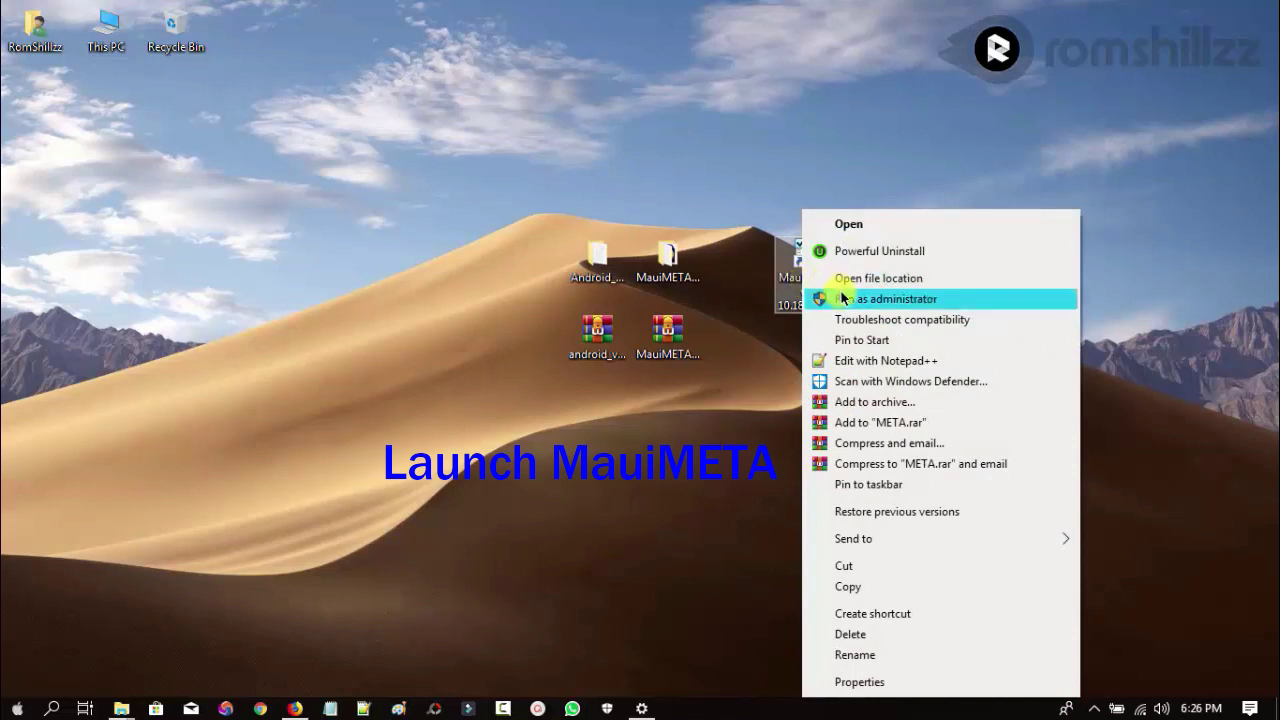
{"action": "left_click", "coordinate": [830, 297]}
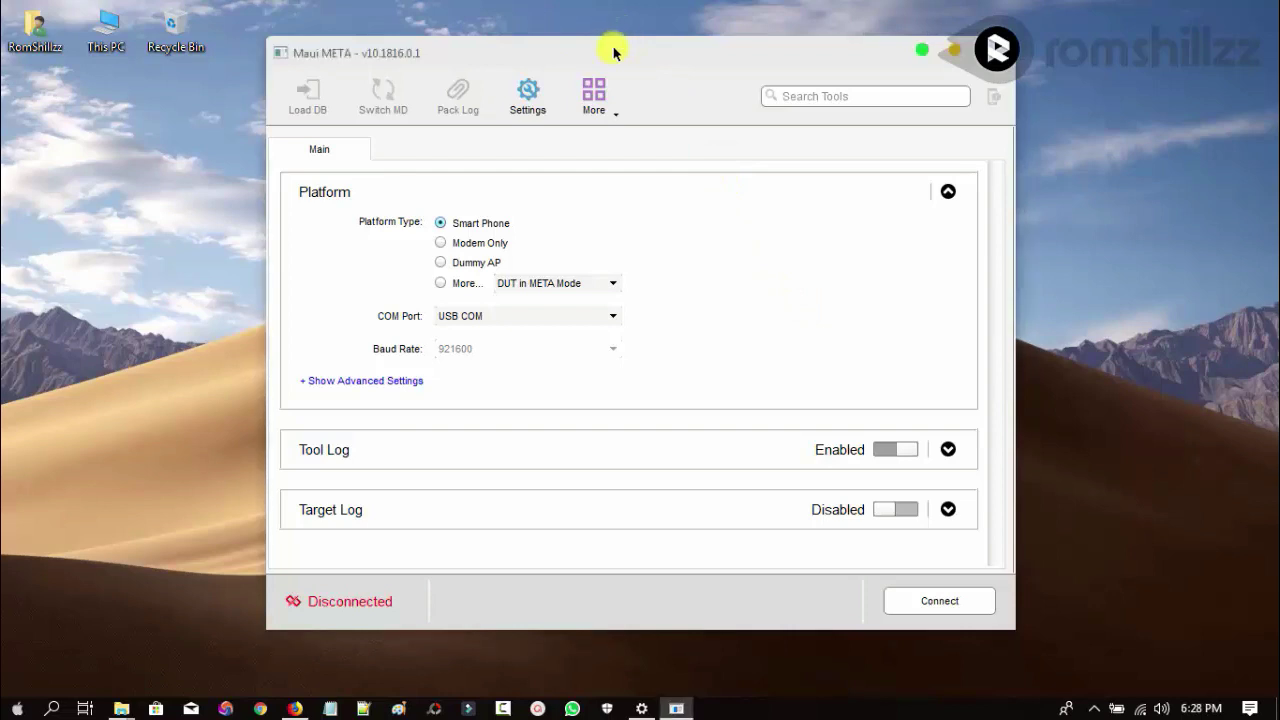
{"action": "left_click_drag", "start_coordinate": [629, 46], "coordinate": [640, 70]}
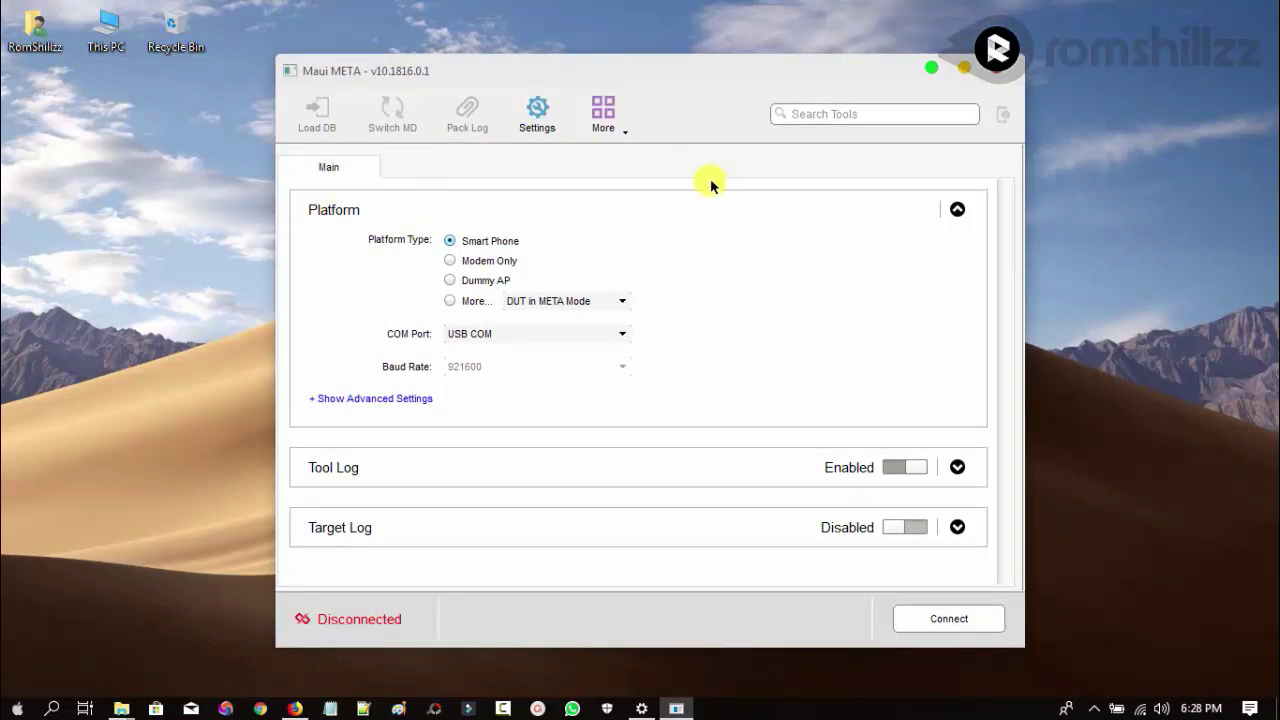
{"action": "left_click_drag", "start_coordinate": [706, 74], "coordinate": [796, 70]}
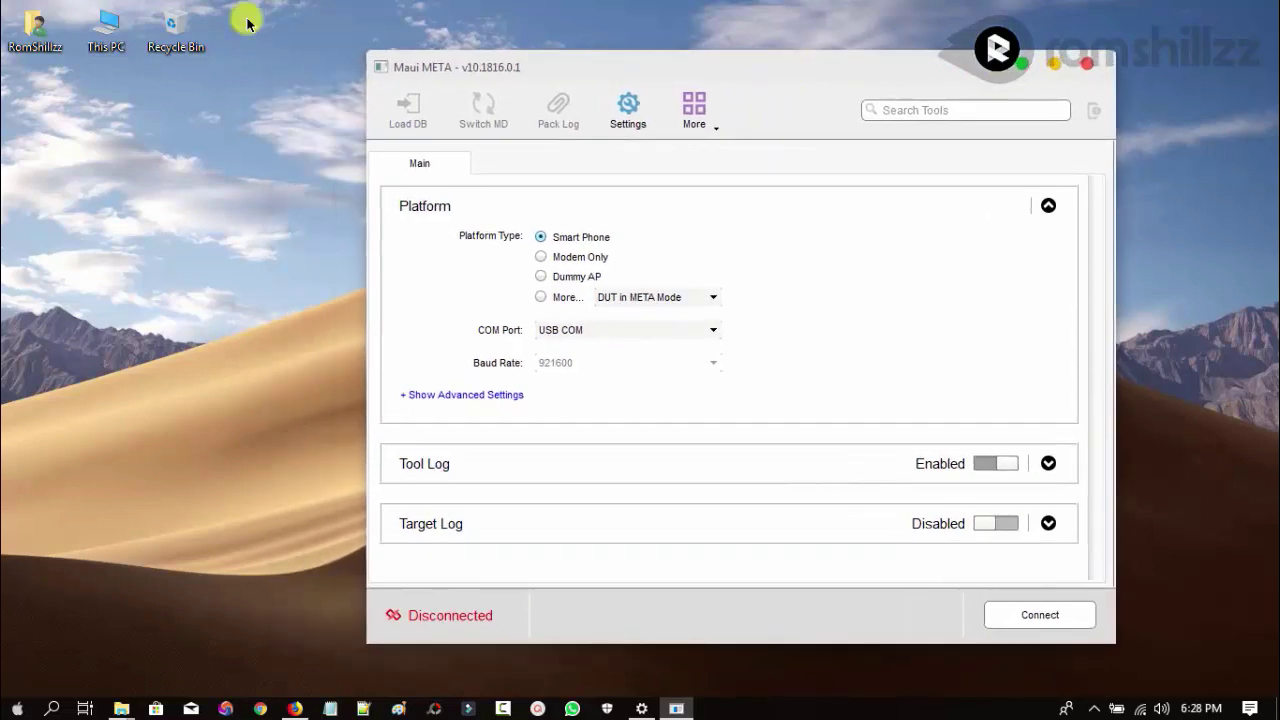
{"action": "left_click", "coordinate": [105, 40]}
Open Device Manager from This PC's Properties page, then close the System window.
{"action": "right_click", "coordinate": [105, 40]}
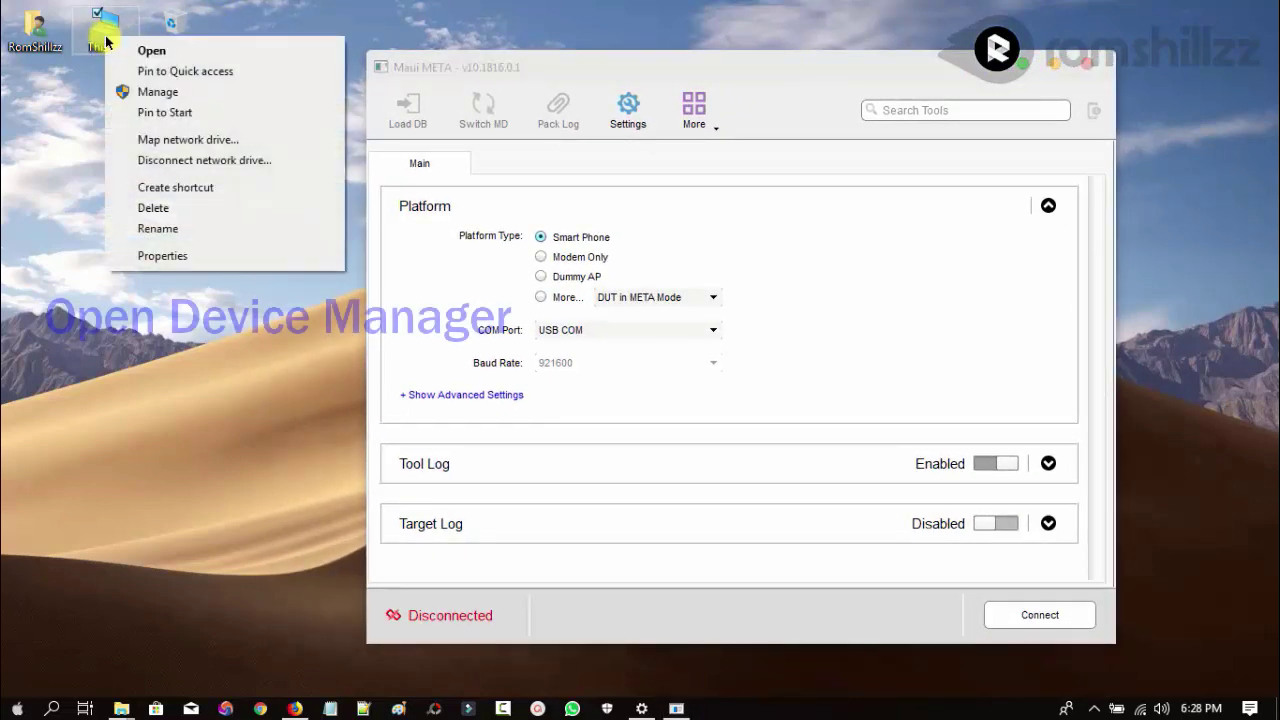
{"action": "left_click", "coordinate": [176, 254]}
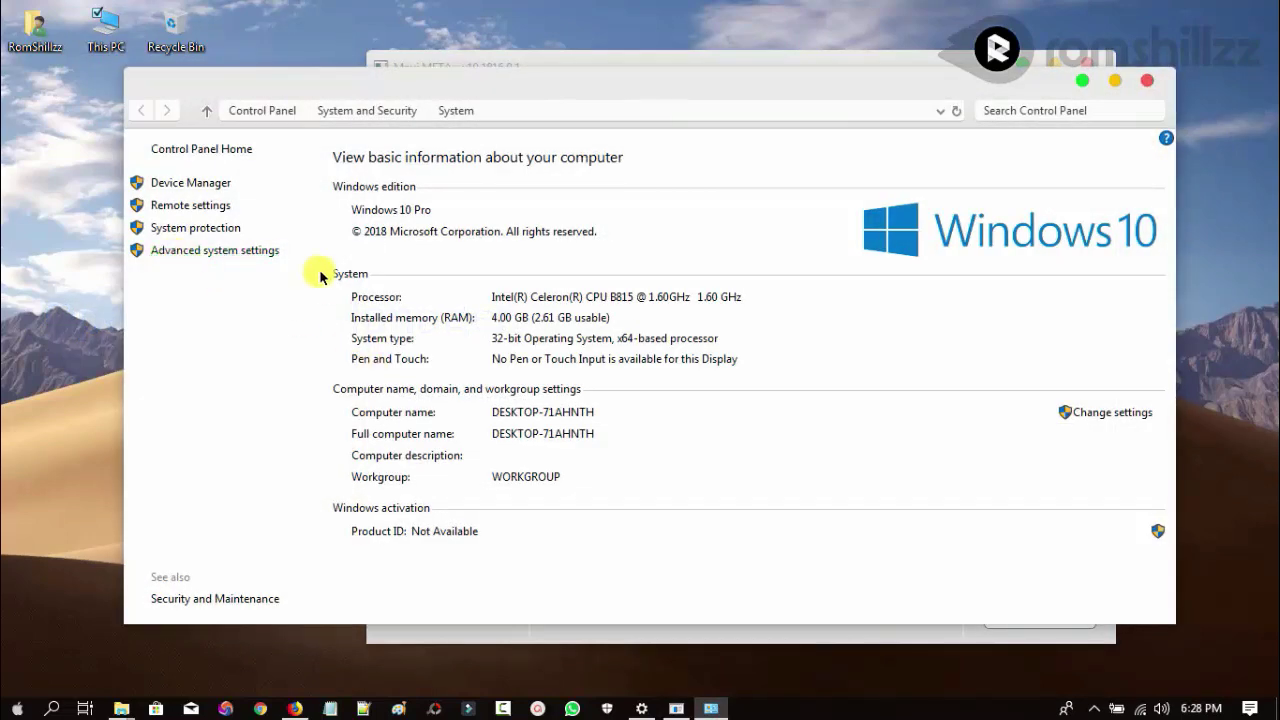
{"action": "left_click", "coordinate": [209, 186]}
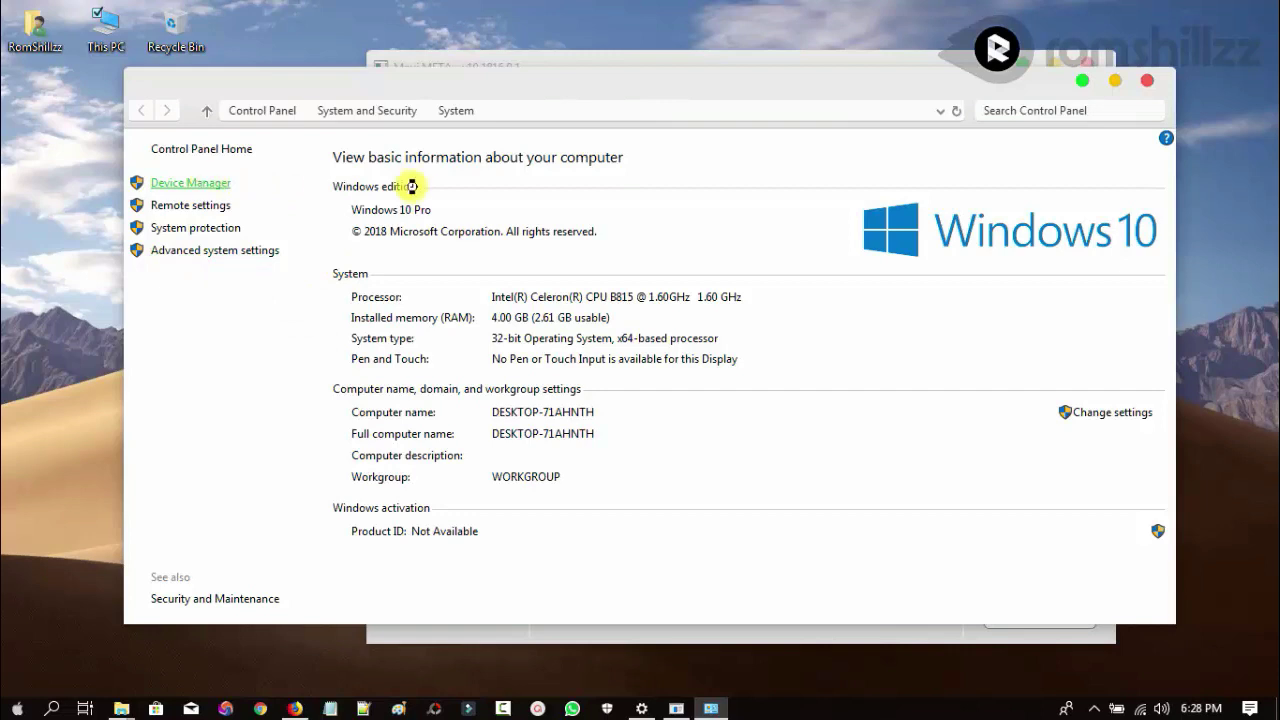
{"action": "left_click", "coordinate": [1147, 79]}
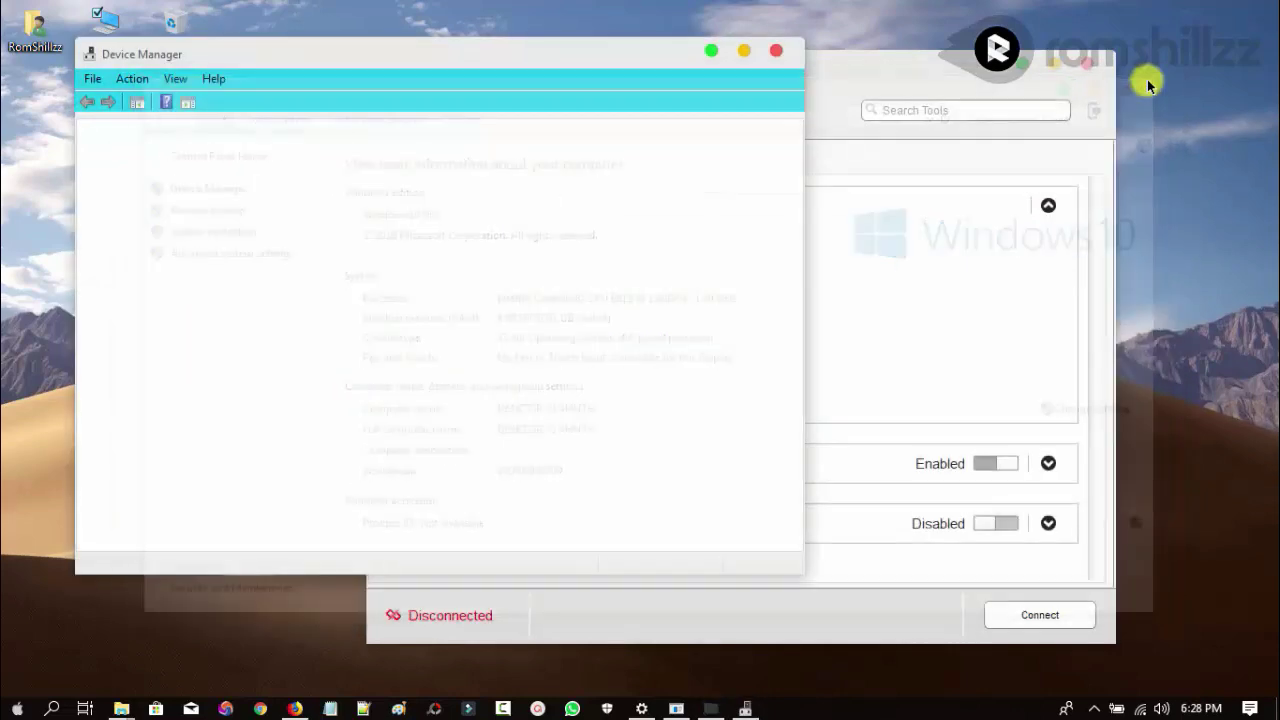
Place Device Manager narrowed and taller on the left, showing SCI USB2Serial (COM3) under Ports.
{"action": "left_click_drag", "start_coordinate": [889, 62], "coordinate": [943, 55]}
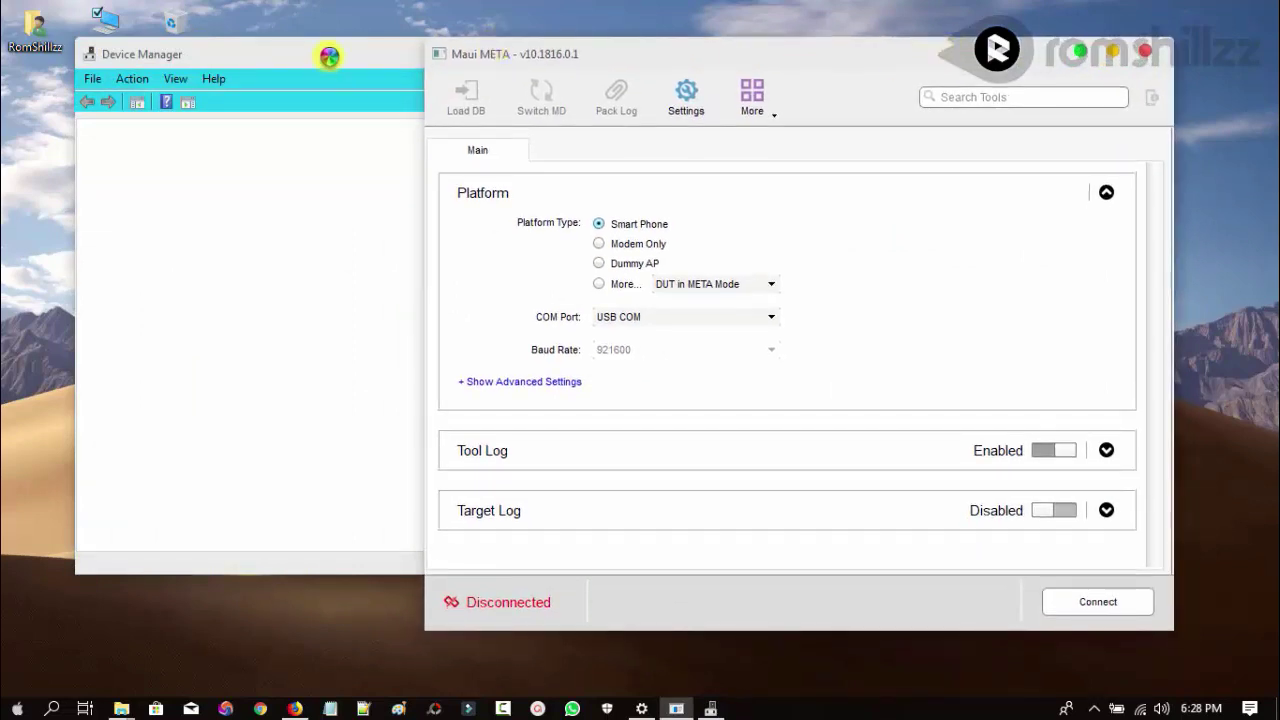
{"action": "left_click_drag", "start_coordinate": [326, 57], "coordinate": [294, 59]}
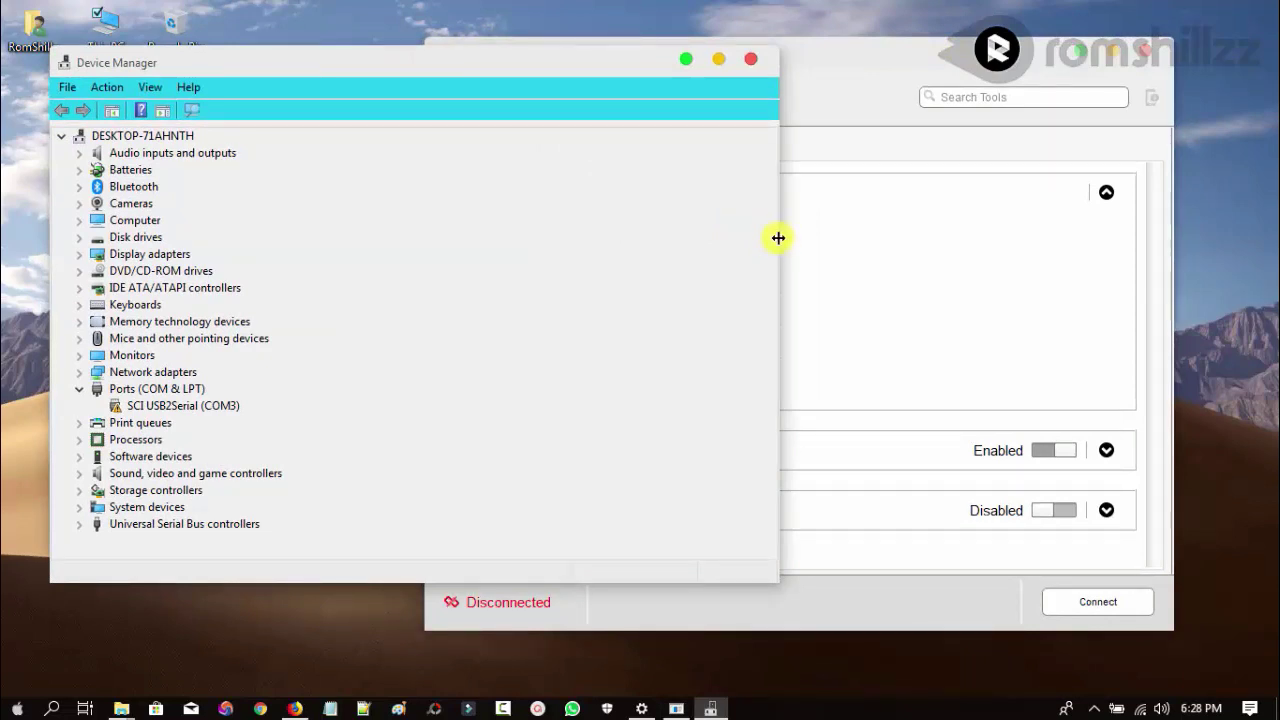
{"action": "left_click_drag", "start_coordinate": [778, 238], "coordinate": [534, 243]}
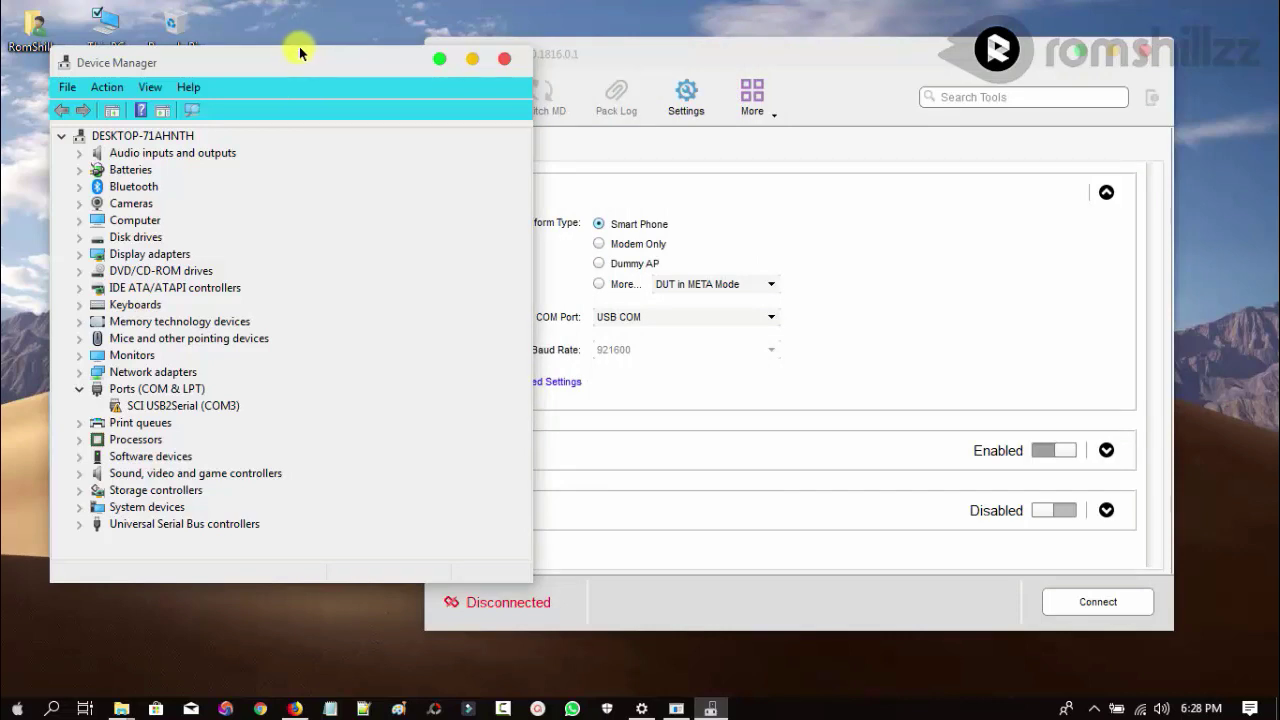
{"action": "left_click_drag", "start_coordinate": [299, 44], "coordinate": [299, 41]}
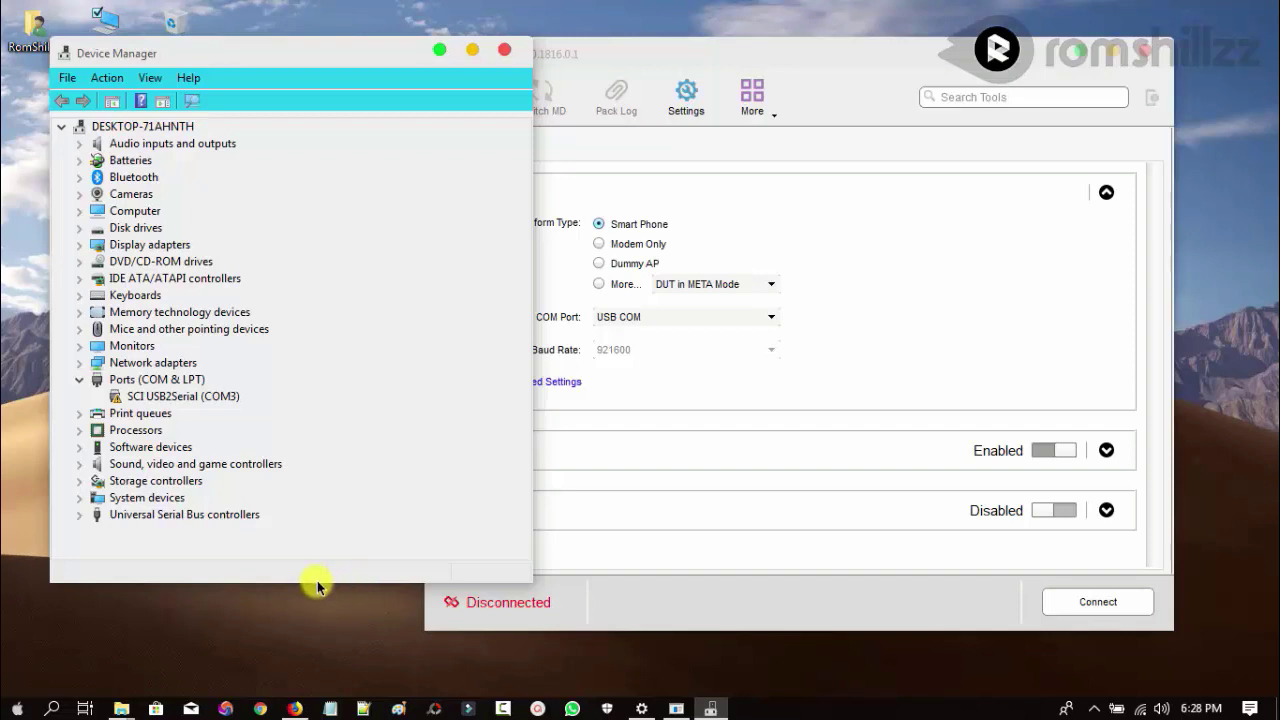
{"action": "left_click_drag", "start_coordinate": [316, 582], "coordinate": [324, 633]}
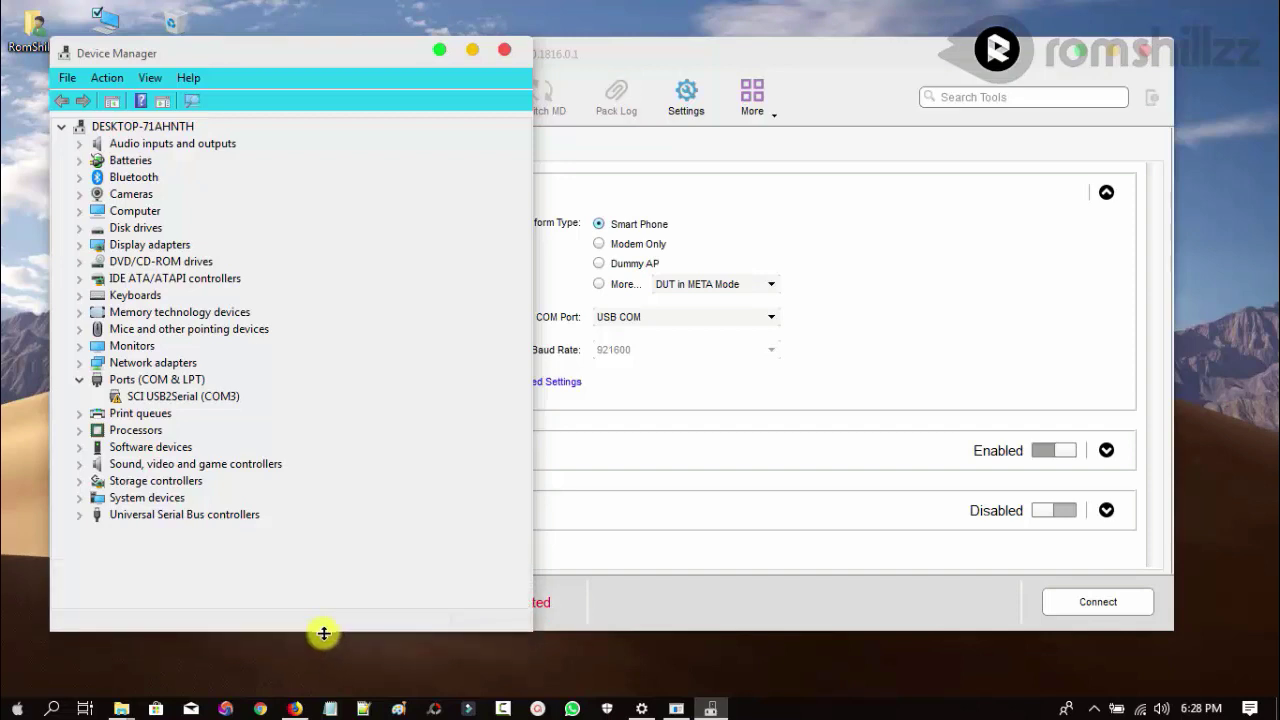
Bring Maui META back to the front beside Device Manager and open its META mode list.
{"action": "left_click", "coordinate": [824, 56]}
{"action": "left_click_drag", "start_coordinate": [818, 57], "coordinate": [847, 57]}
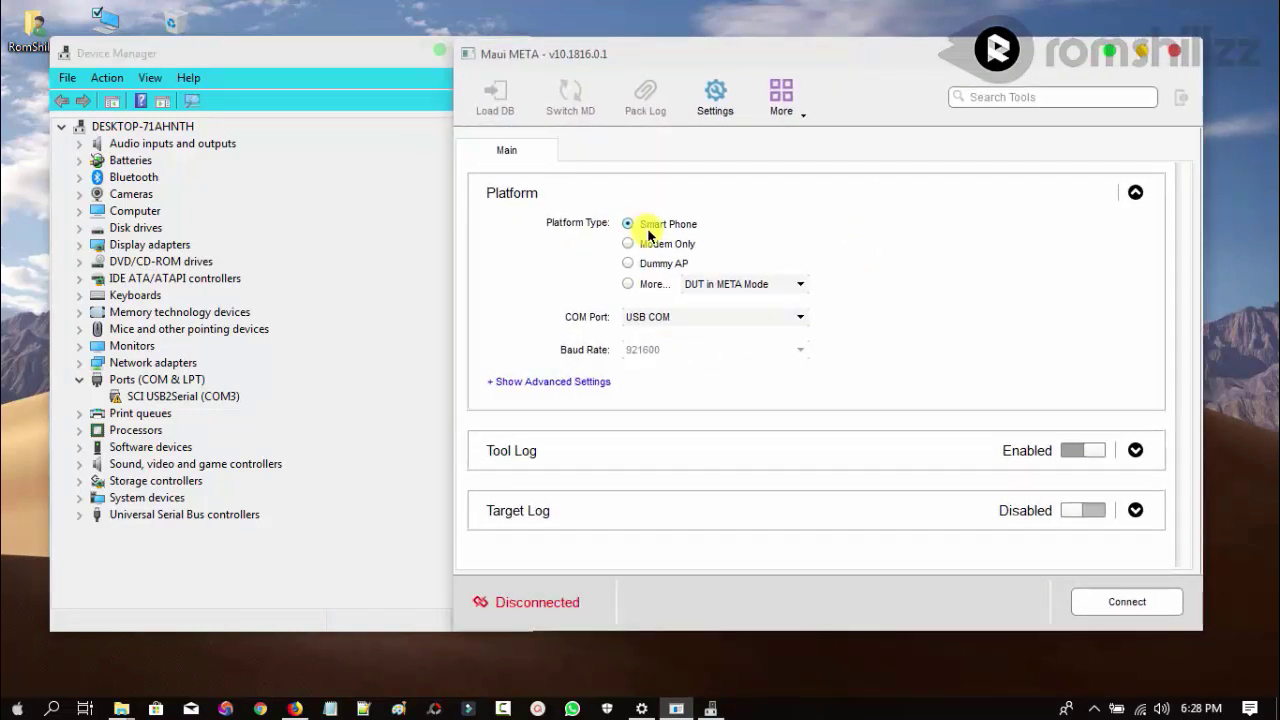
{"action": "left_click", "coordinate": [750, 288]}
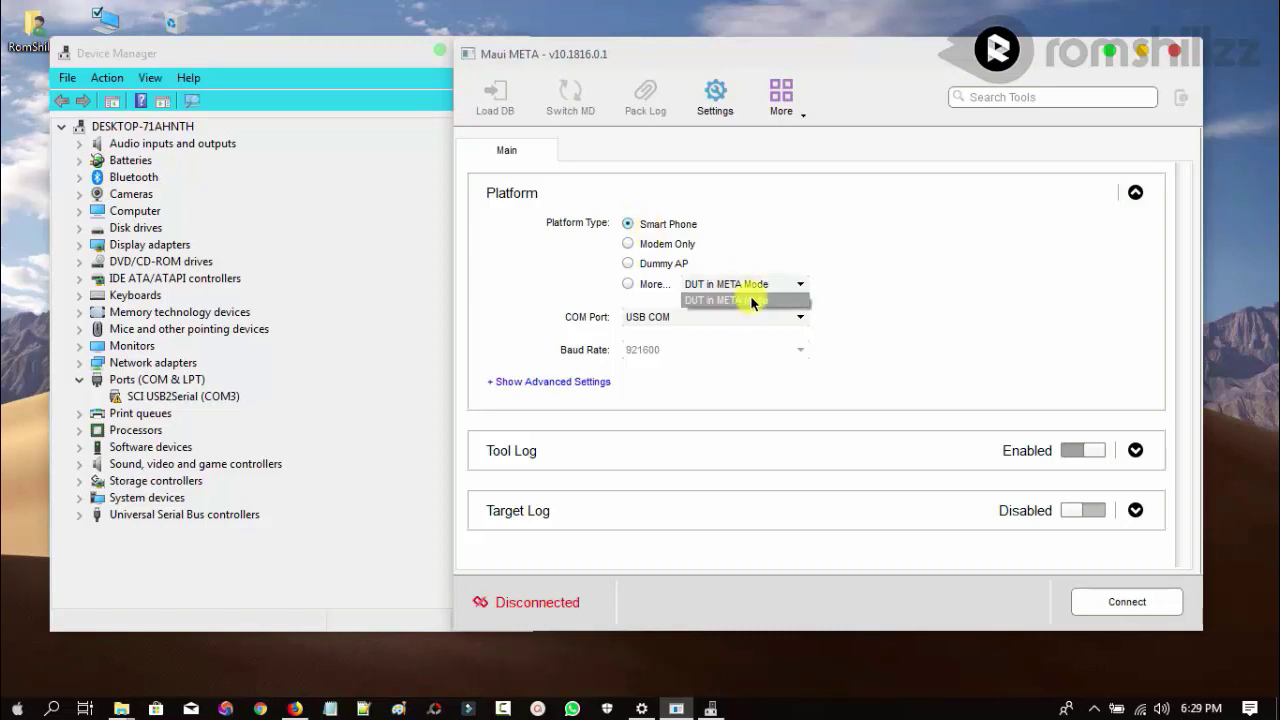
Keep DUT in META Mode as the target and USB COM as the port.
{"action": "left_click", "coordinate": [766, 301]}
{"action": "left_click", "coordinate": [763, 318]}
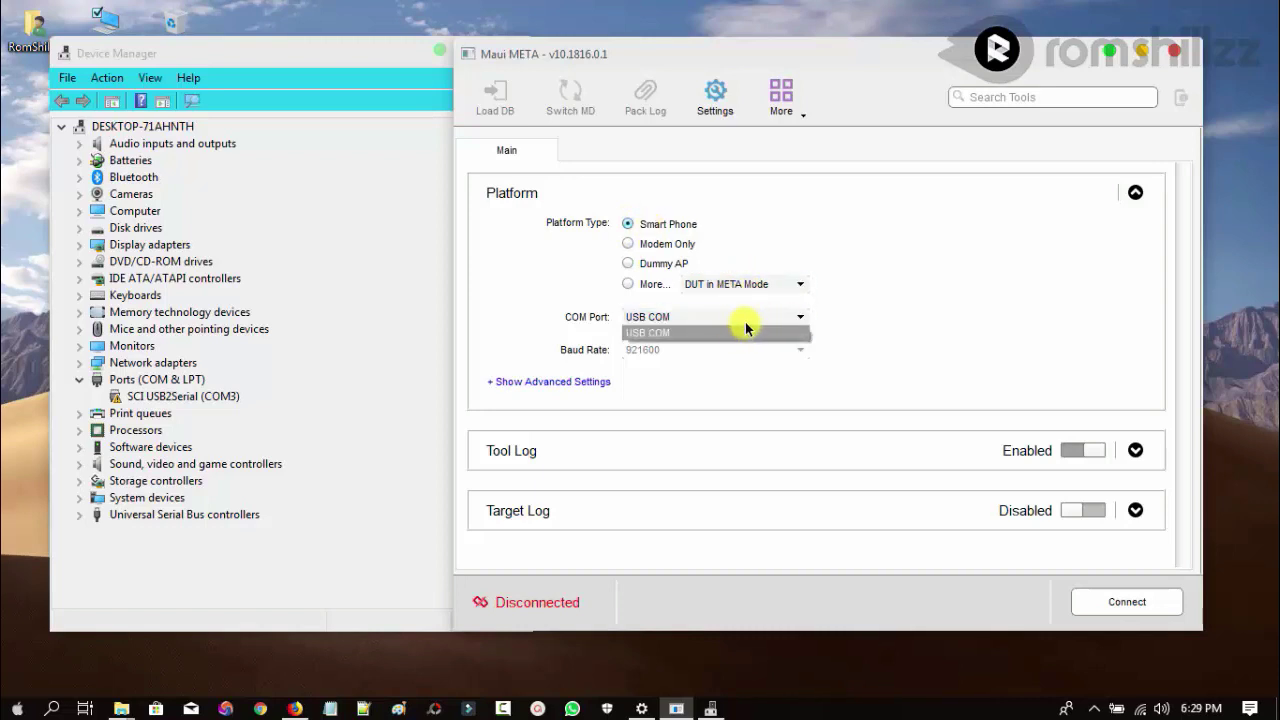
{"action": "left_click", "coordinate": [751, 320]}
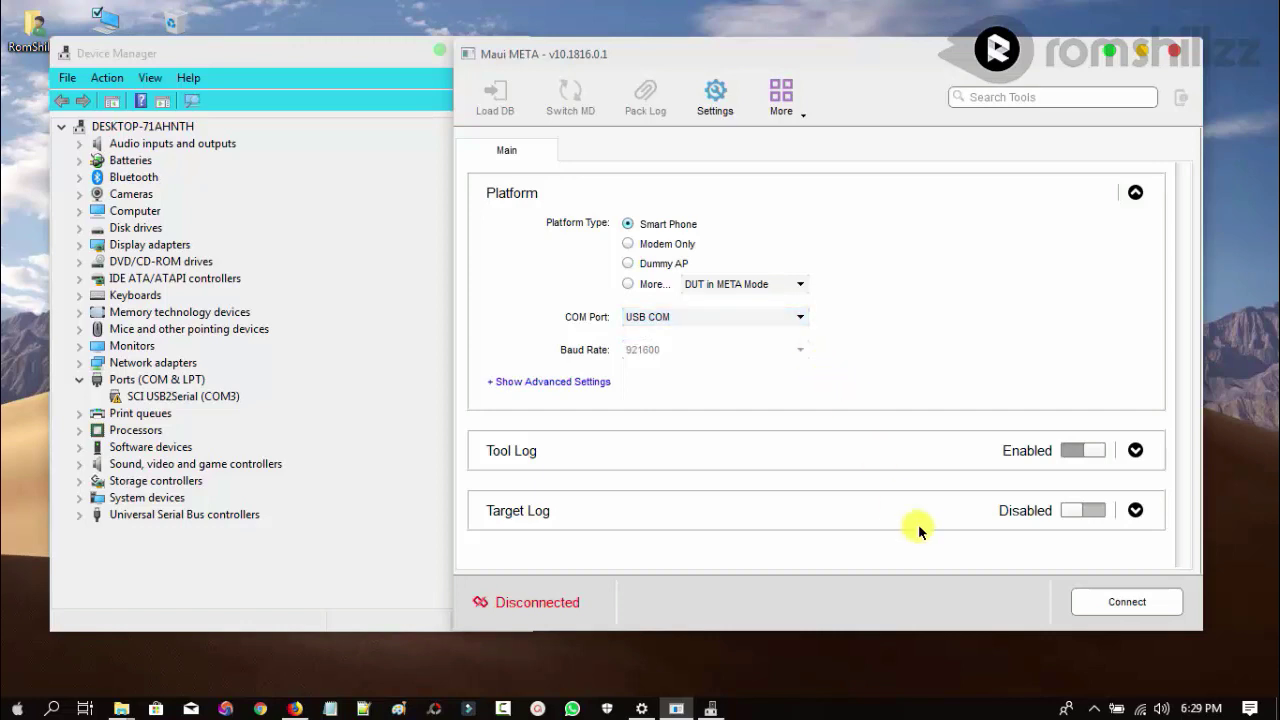
Connect to the phone, confirming Gadget CDC VCOM Driver (COM7) appears under Ports in Device Manager.
{"action": "left_click", "coordinate": [1110, 604]}
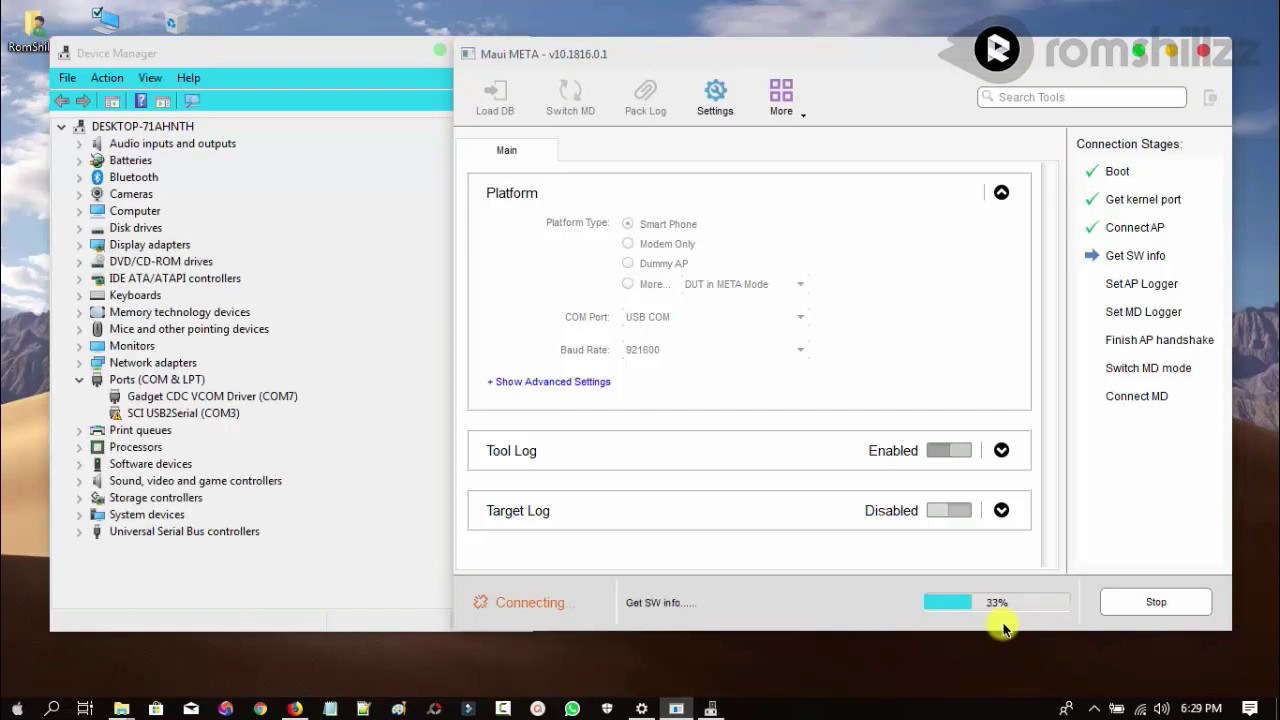
{"action": "left_click", "coordinate": [209, 398]}
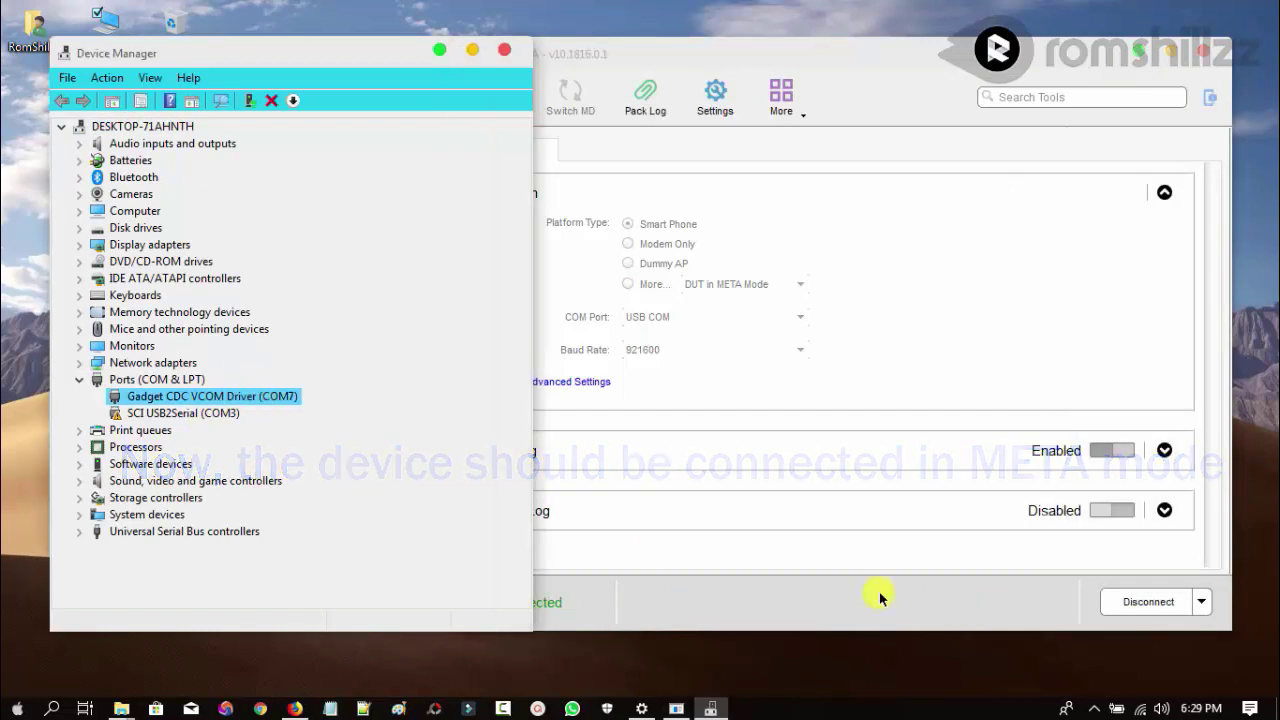
{"action": "left_click", "coordinate": [933, 605]}
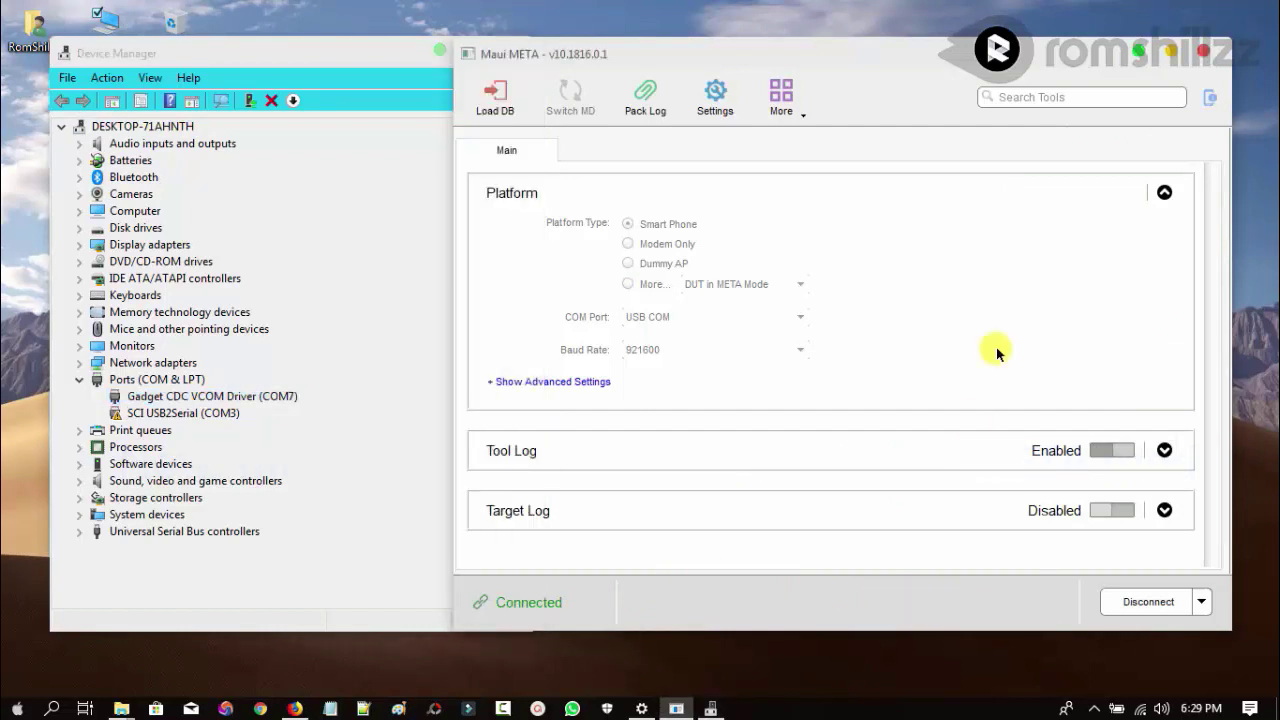
Choose IMEI Download from Search Tools and close the 'Please load database first' warning.
{"action": "left_click", "coordinate": [1054, 96]}
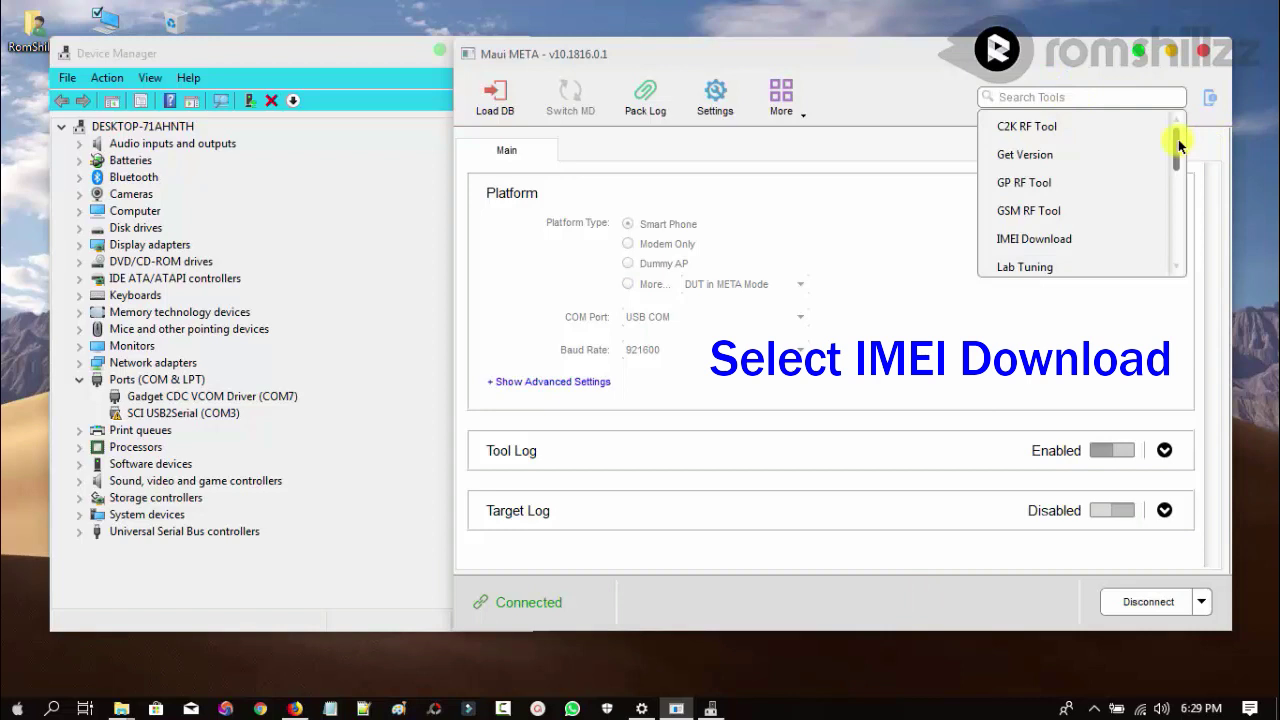
{"action": "left_click_drag", "start_coordinate": [1179, 146], "coordinate": [1181, 178]}
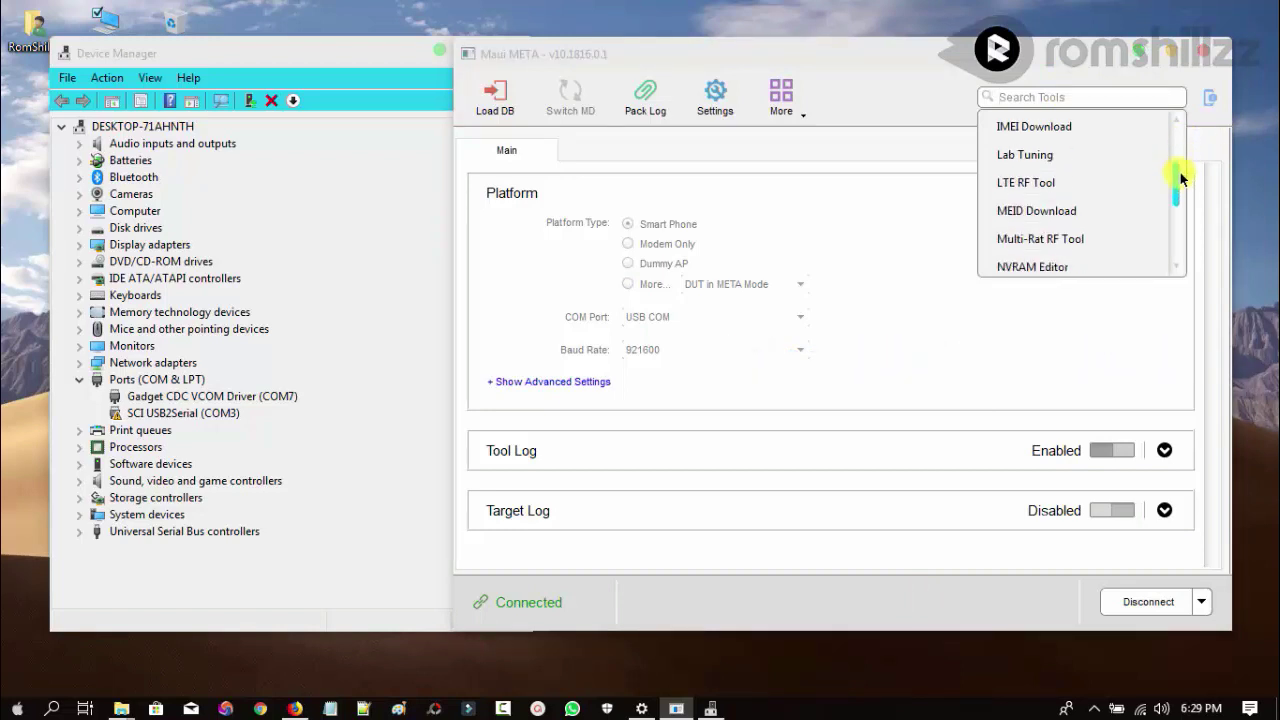
{"action": "left_click", "coordinate": [1086, 132]}
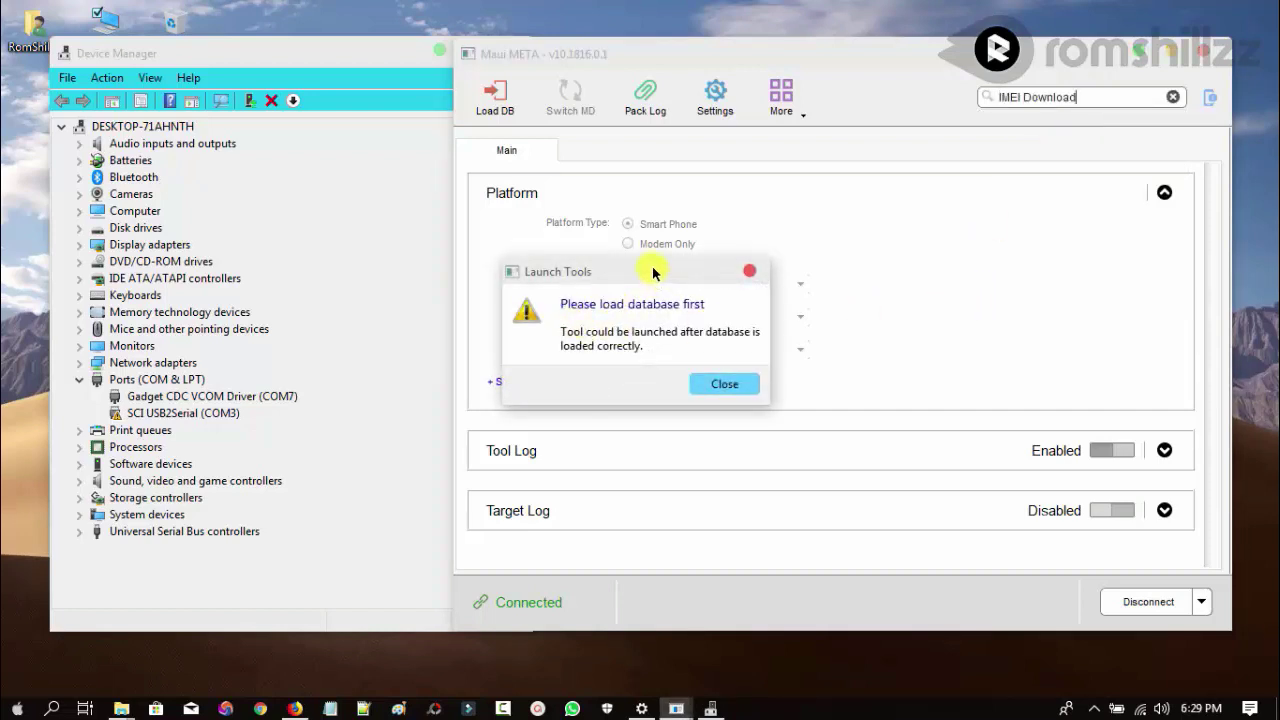
{"action": "left_click_drag", "start_coordinate": [633, 273], "coordinate": [870, 257]}
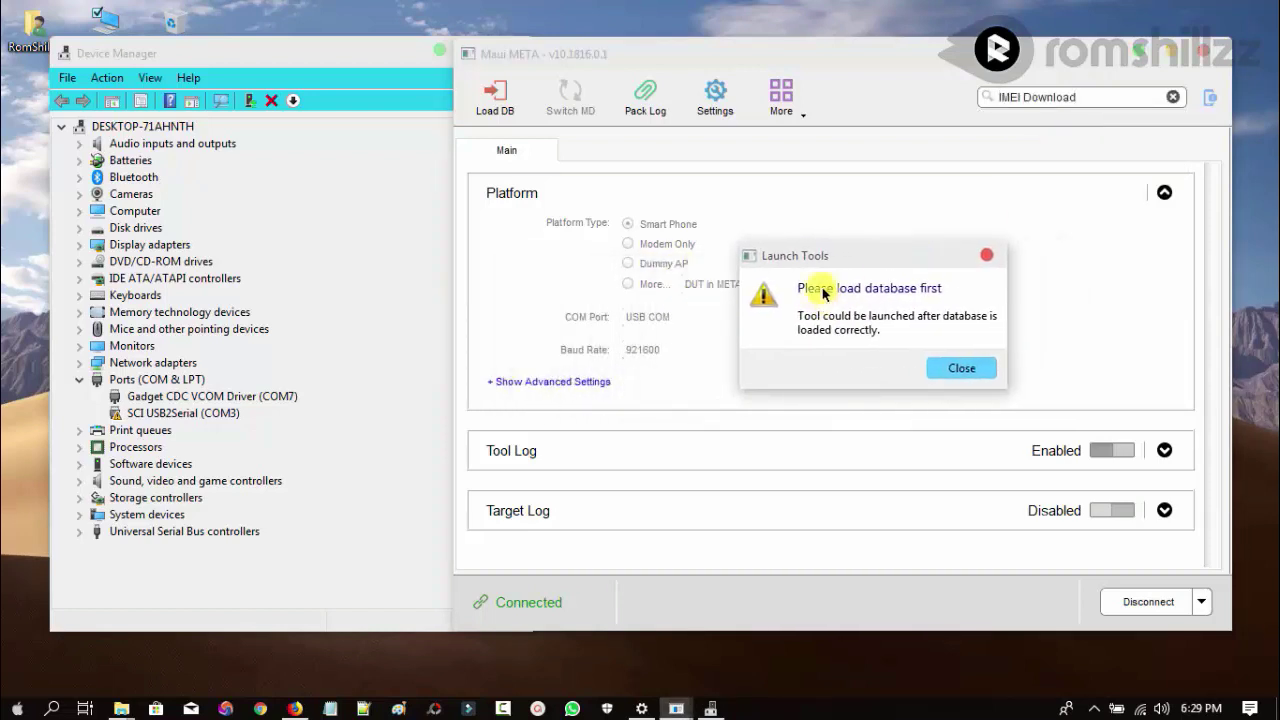
{"action": "left_click", "coordinate": [964, 368]}
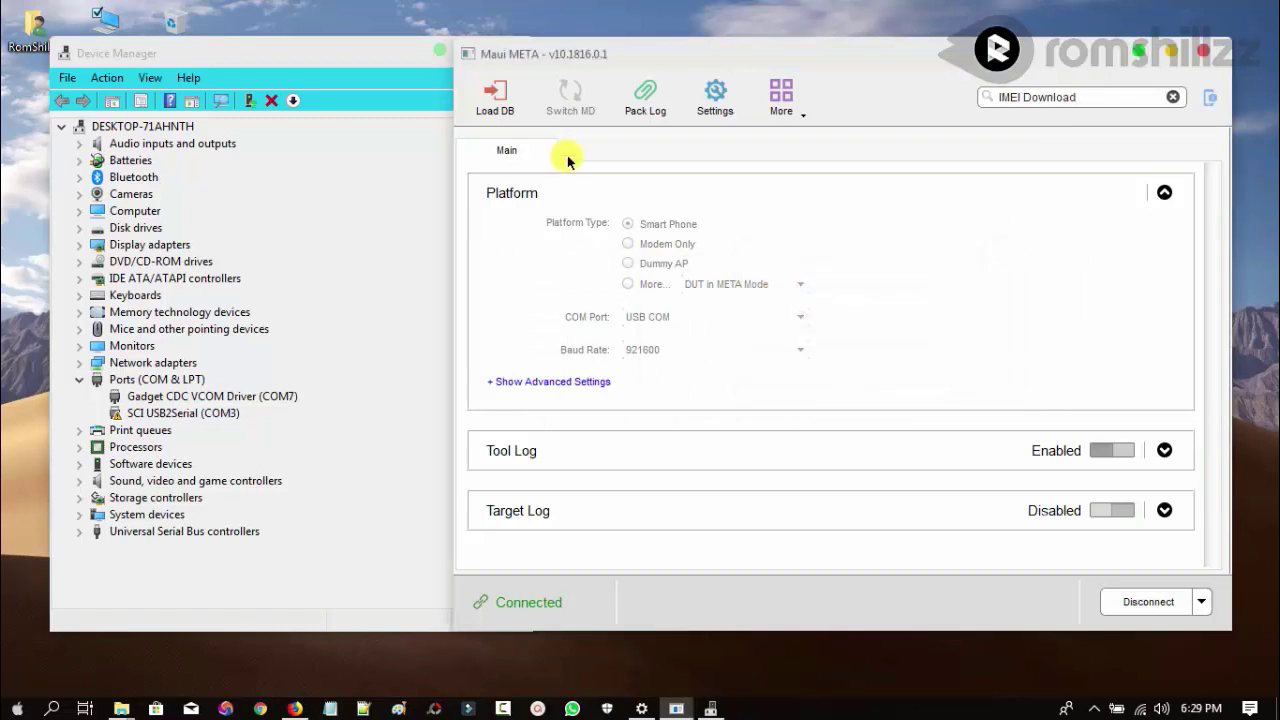
Load the database From target via Load DB.
{"action": "left_click", "coordinate": [498, 100]}
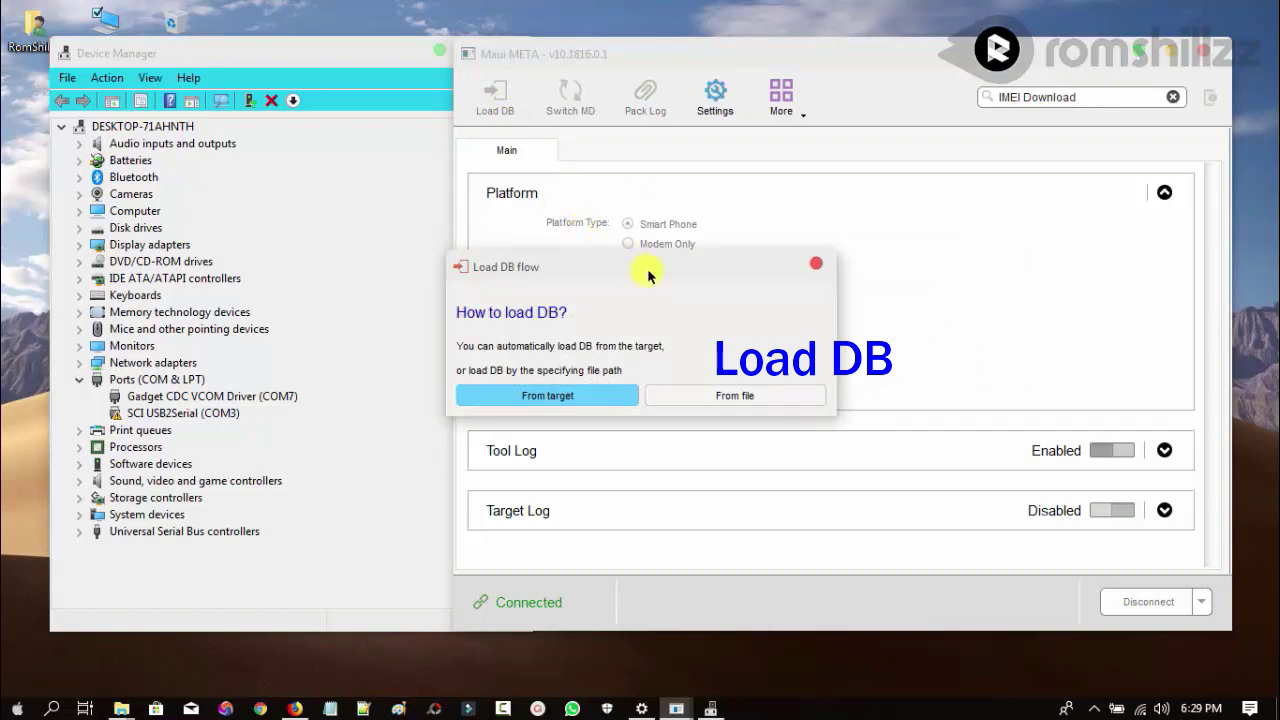
{"action": "left_click_drag", "start_coordinate": [645, 268], "coordinate": [867, 258]}
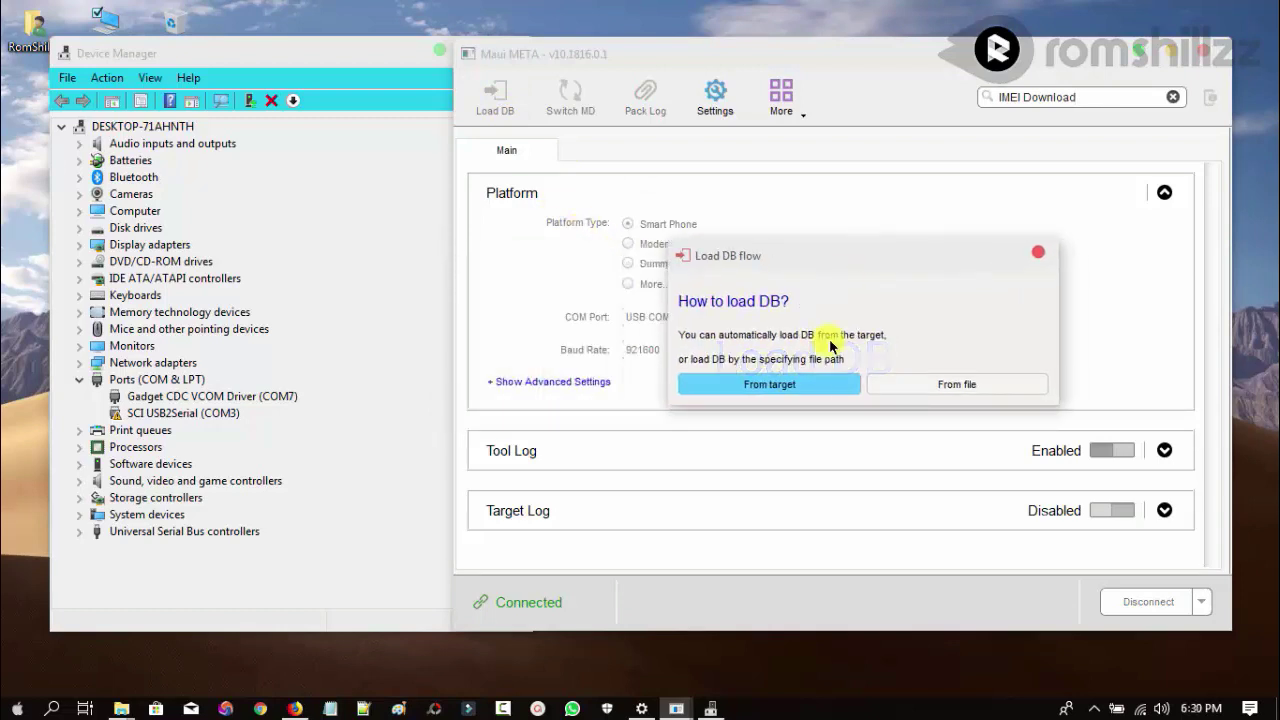
{"action": "left_click", "coordinate": [767, 386]}
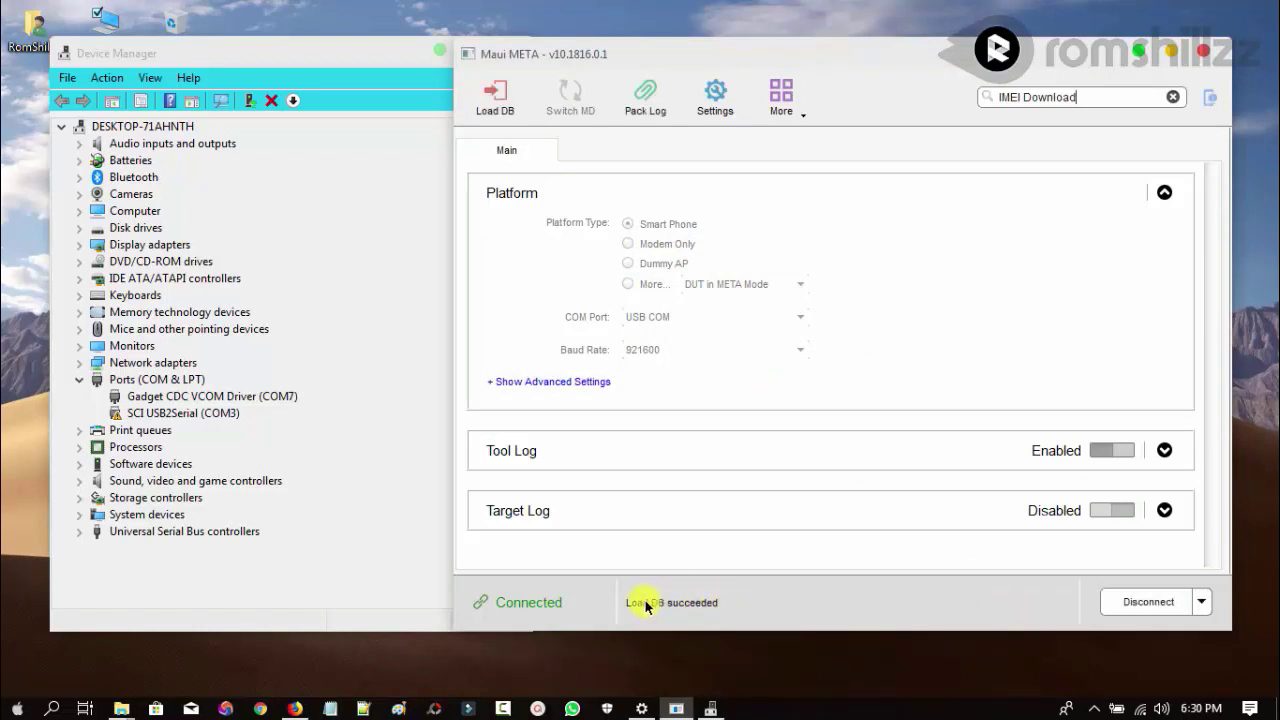
Open the IMEI Download window and begin editing the SIM1 IMEI cell.
{"action": "left_click", "coordinate": [1087, 100]}
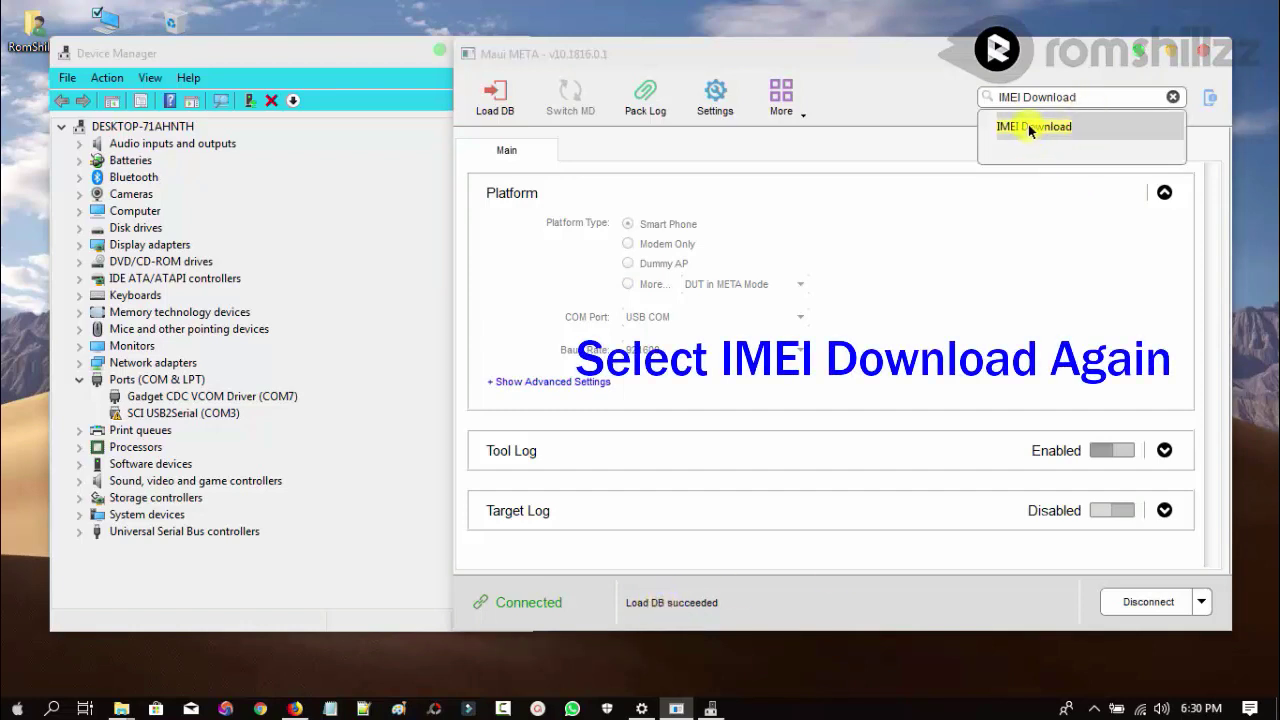
{"action": "left_click", "coordinate": [1034, 128]}
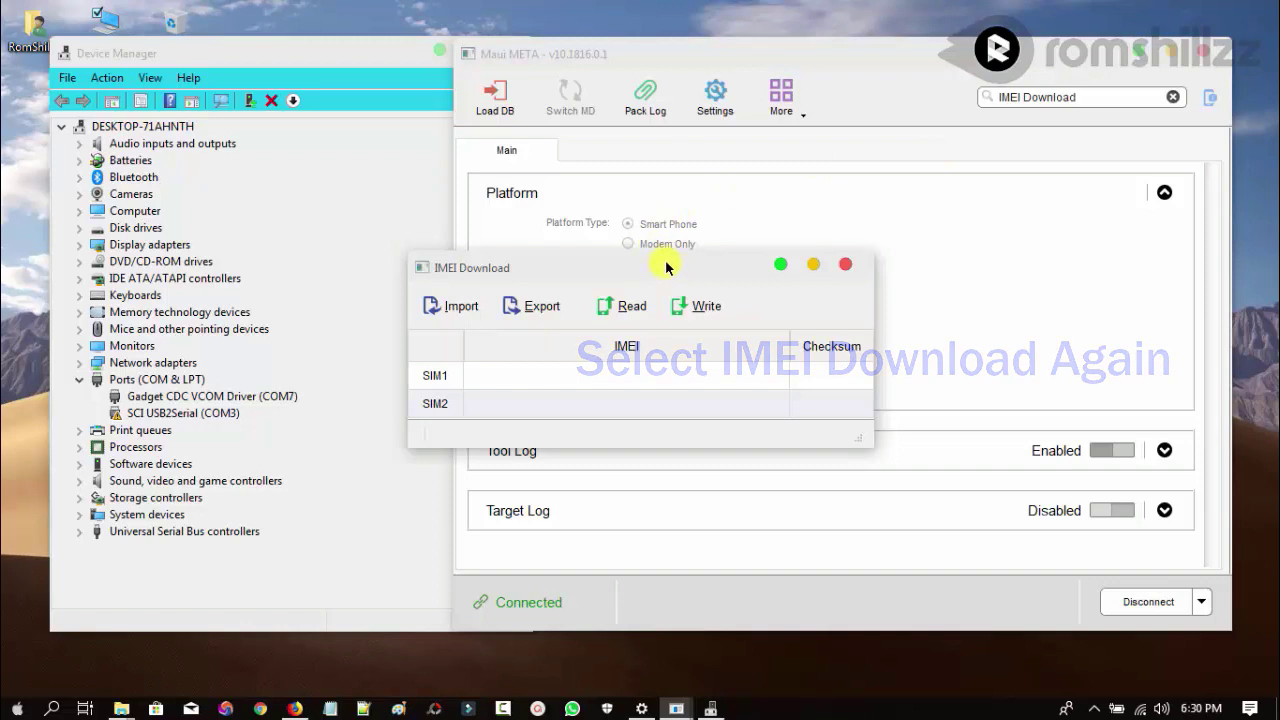
{"action": "left_click_drag", "start_coordinate": [668, 266], "coordinate": [885, 263]}
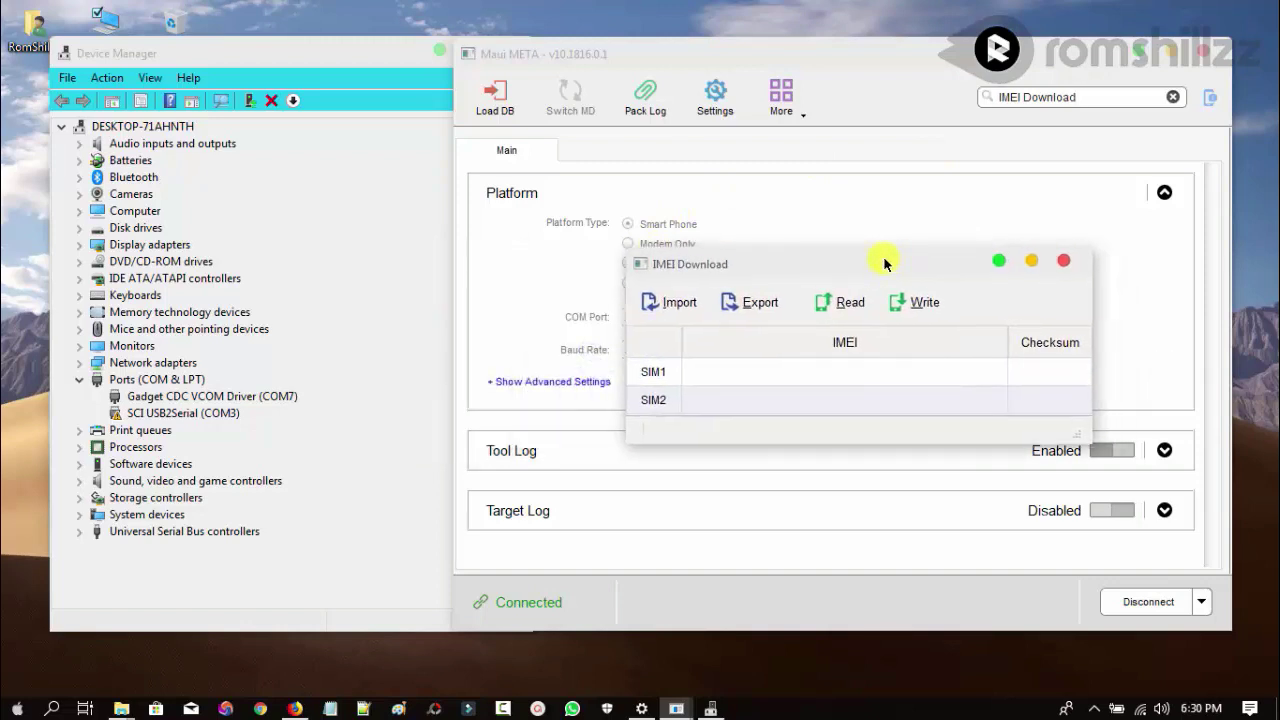
{"action": "double_click", "coordinate": [745, 374]}
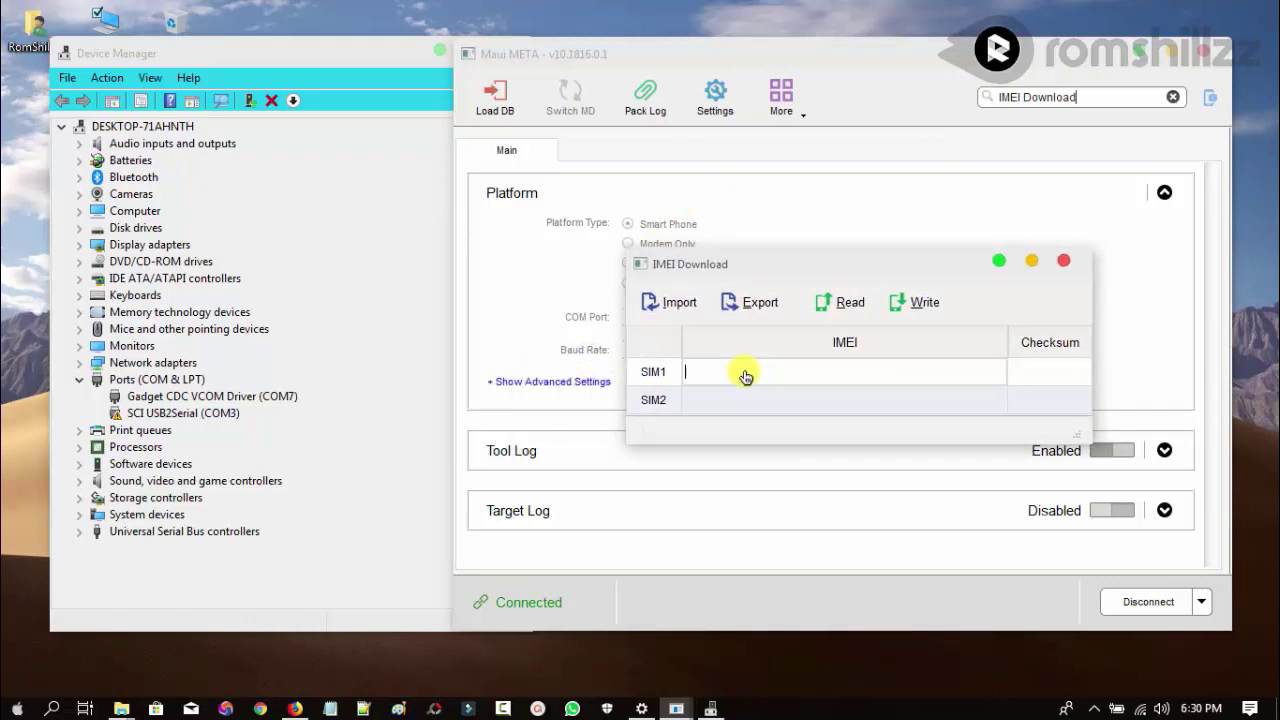
Type the new 14-digit IMEIs into the SIM1 and SIM2 cells, giving checksums 3 and 1.
{"action": "type", "text": "35"}
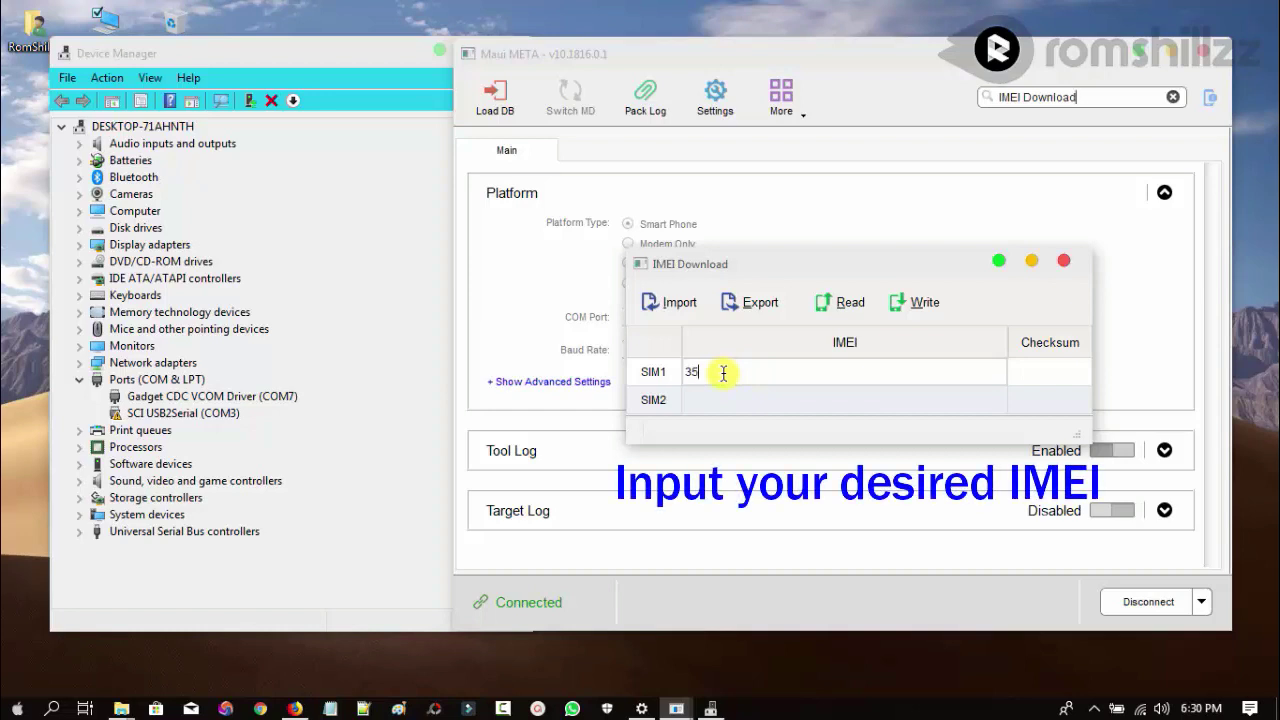
{"action": "type", "text": "510"}
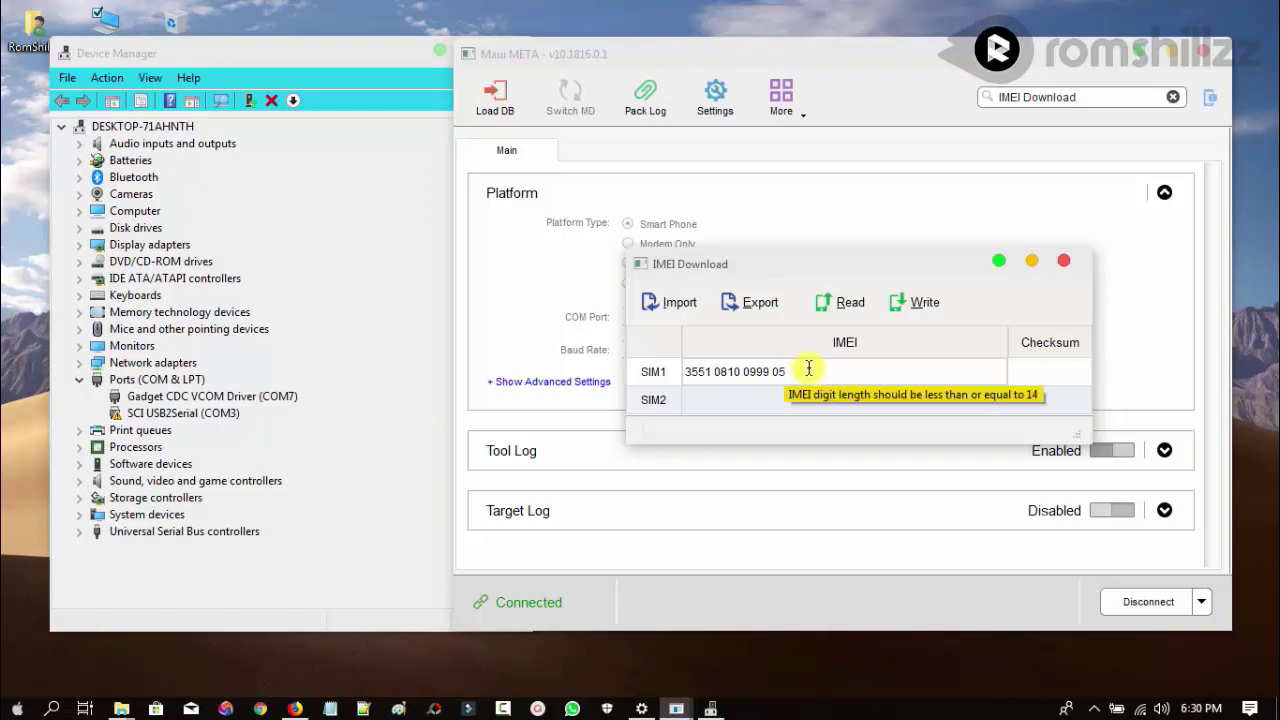
{"action": "left_click", "coordinate": [1049, 375]}
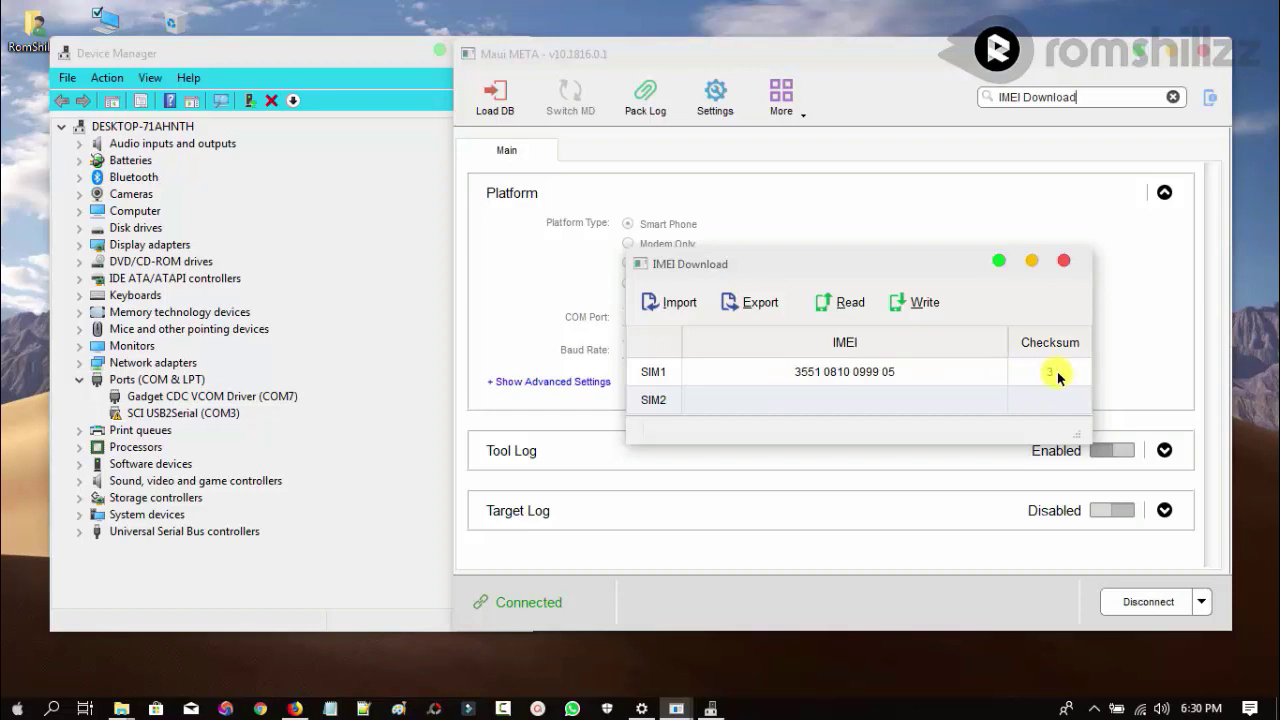
{"action": "double_click", "coordinate": [829, 401]}
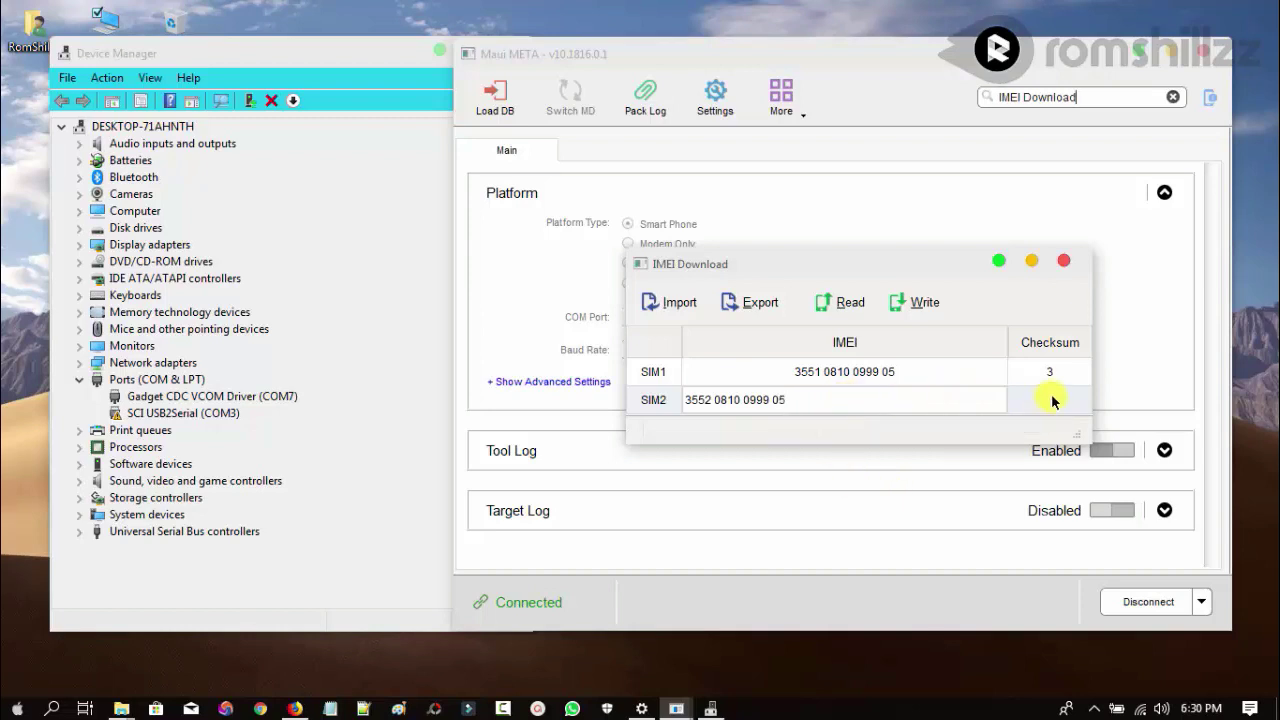
{"action": "left_click", "coordinate": [1060, 400]}
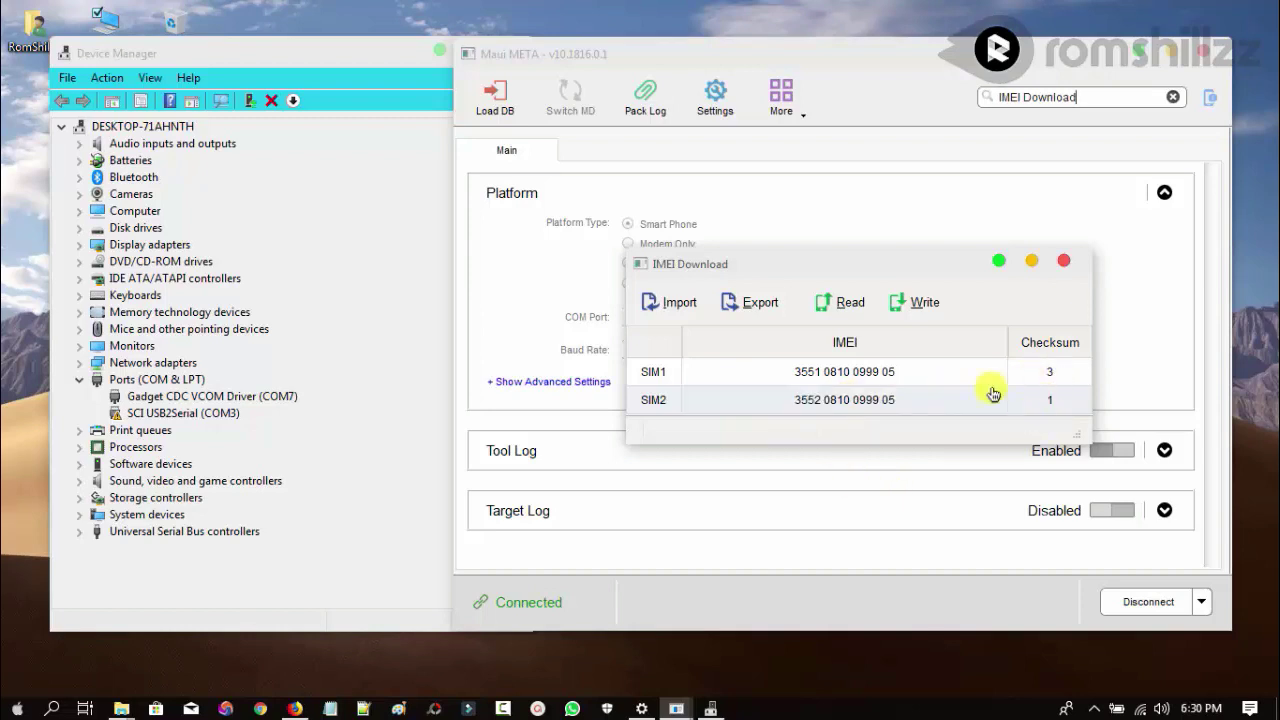
Write the new 14-digit IMEIs for SIM1 and SIM2 to the phone.
{"action": "left_click", "coordinate": [912, 306]}
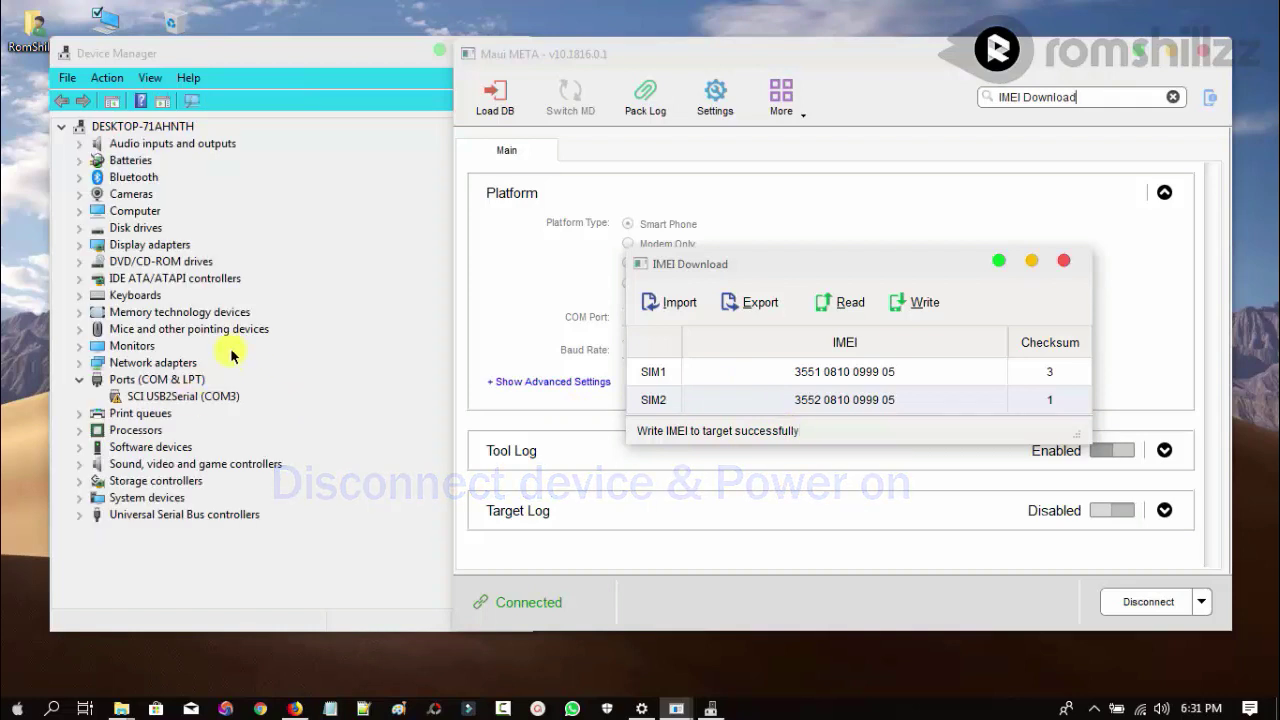
Shut Device Manager and IMEI Download, then close Maui META to reach its exit confirmation.
{"action": "left_click", "coordinate": [353, 56]}
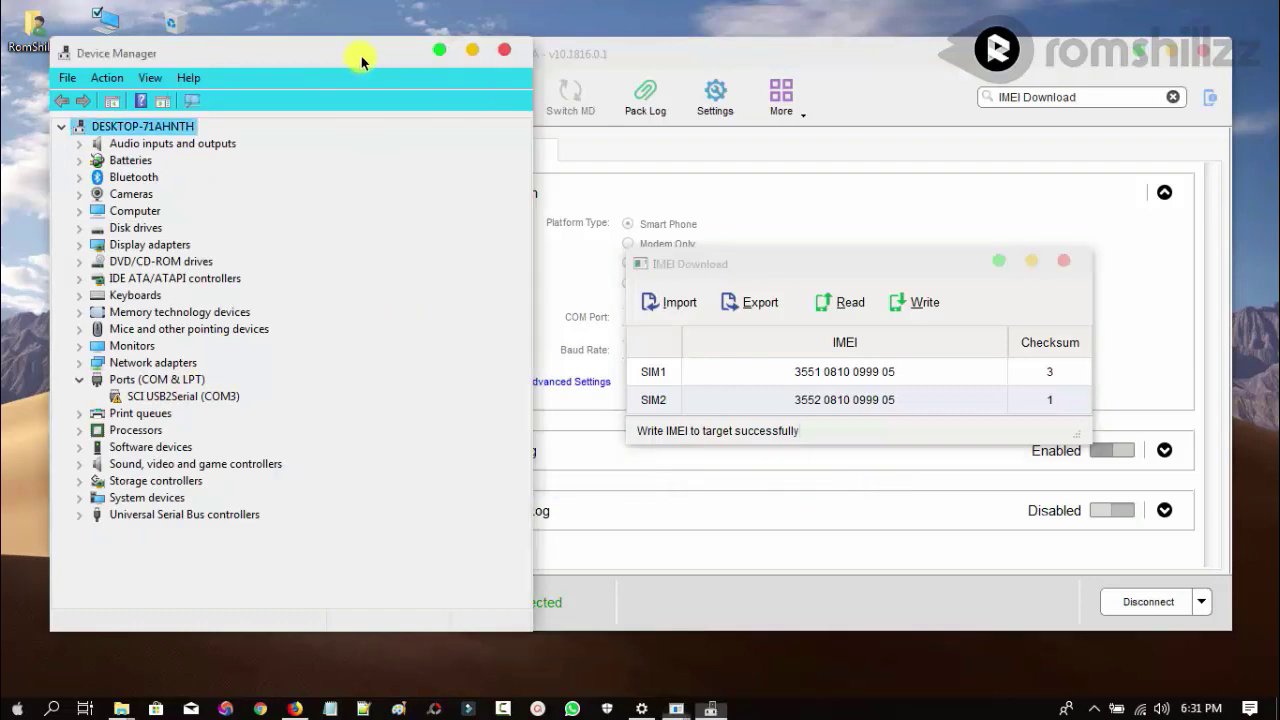
{"action": "left_click", "coordinate": [503, 53]}
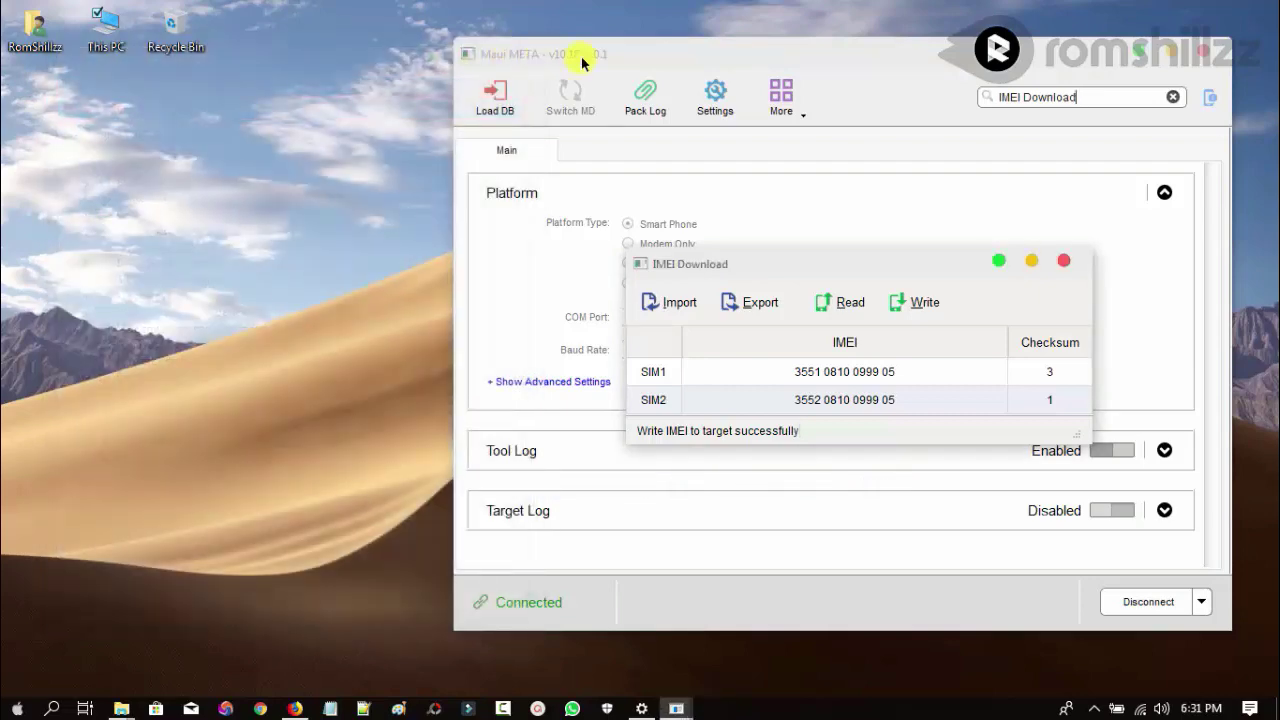
{"action": "left_click", "coordinate": [1064, 260]}
{"action": "left_click_drag", "start_coordinate": [957, 53], "coordinate": [744, 63]}
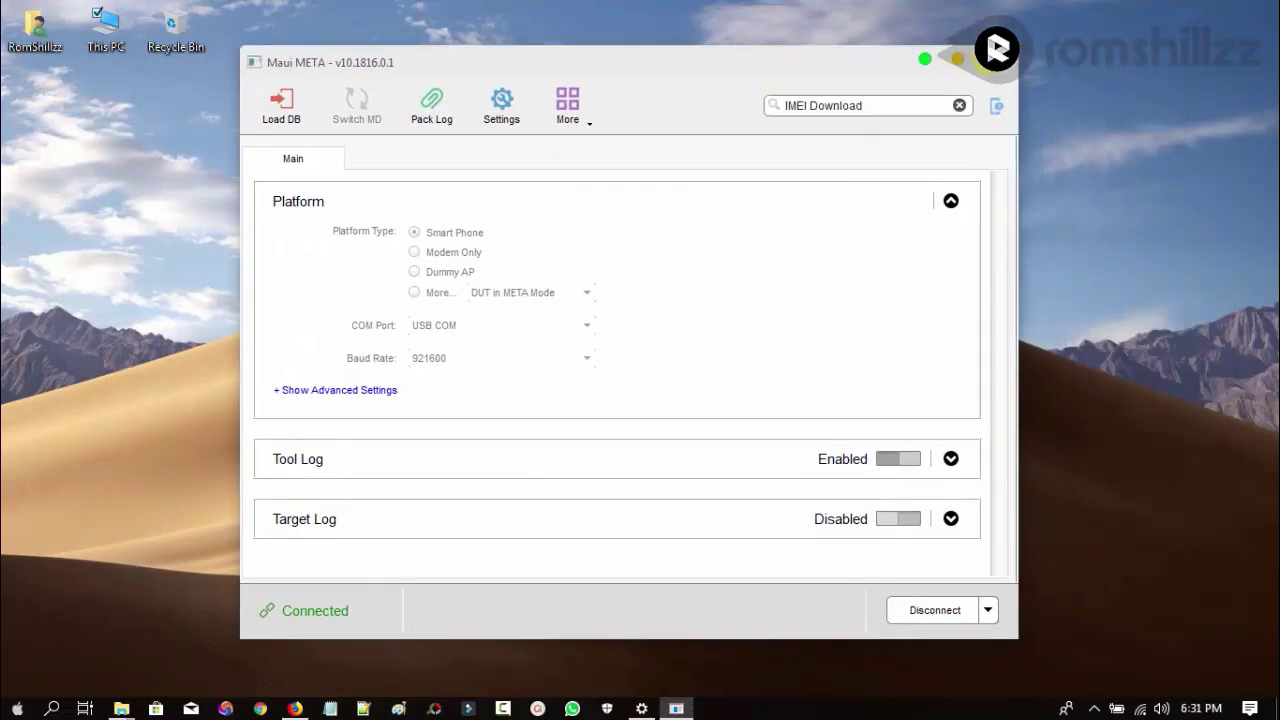
{"action": "left_click", "coordinate": [988, 58]}
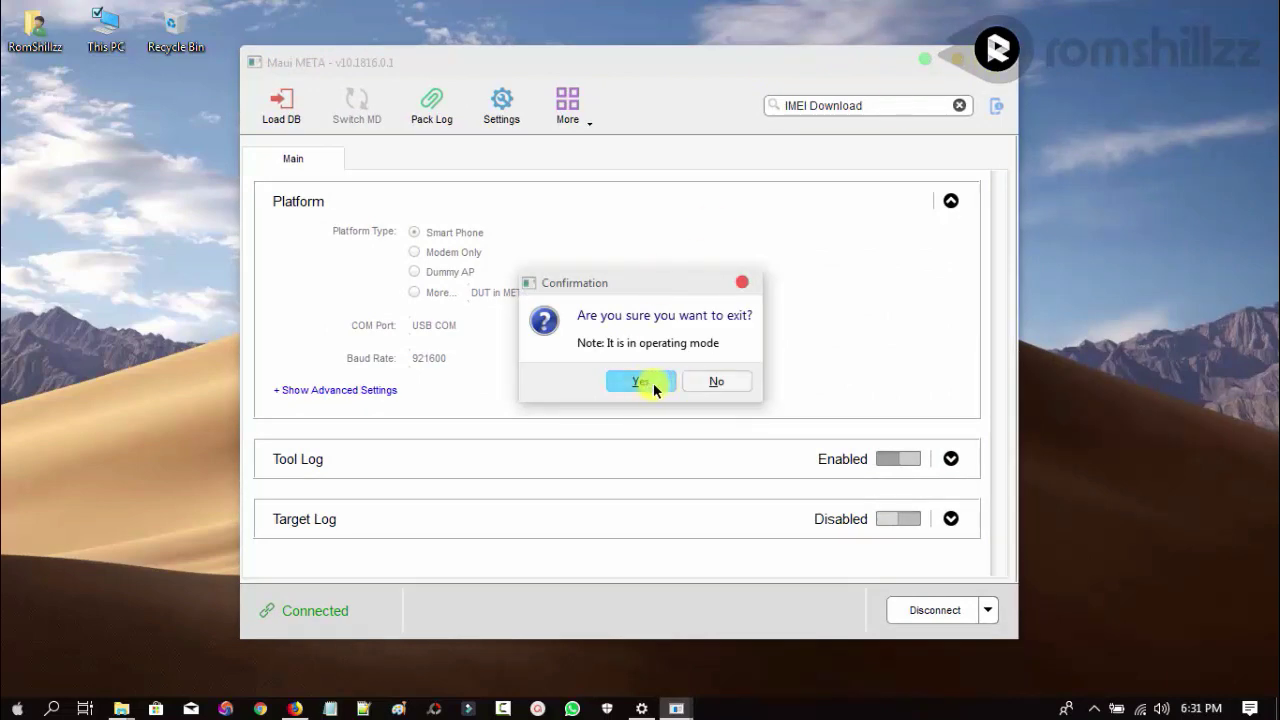